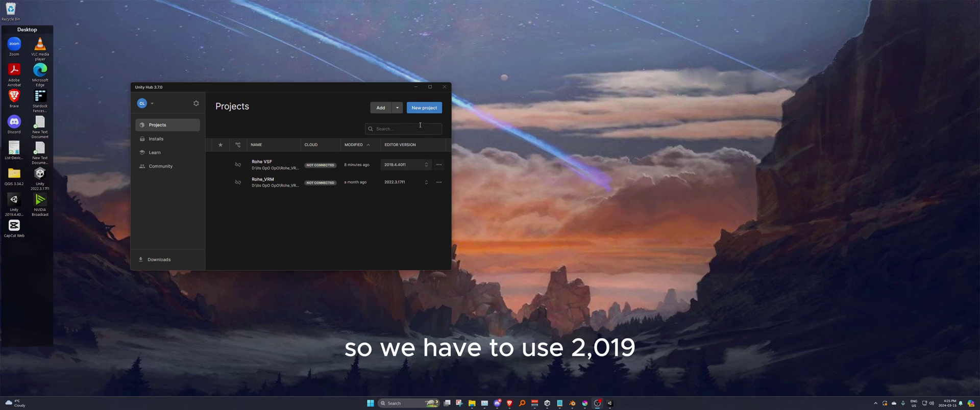
Step: Create a new 3D Core project named "My Vtuber" with editor version 2019.4.40f1
{"action": "left_click", "coordinate": [422, 109]}
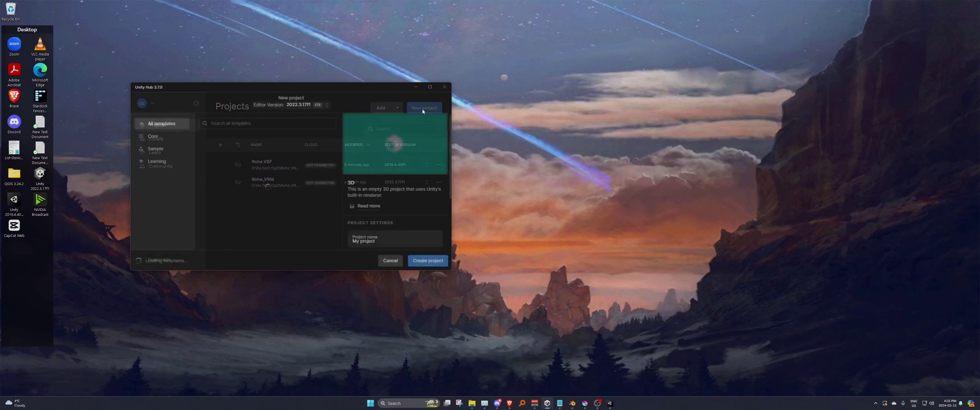
{"action": "left_click", "coordinate": [389, 237]}
{"action": "type", "text": "My V"}
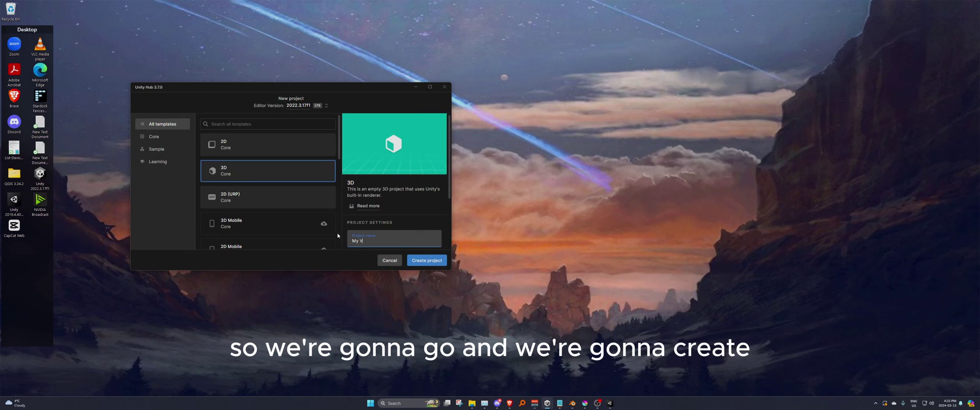
{"action": "type", "text": "tuber"}
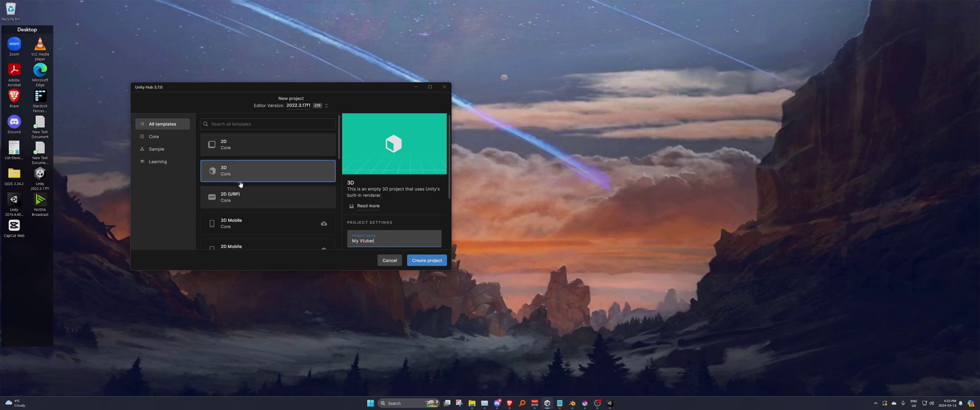
{"action": "left_click", "coordinate": [308, 107]}
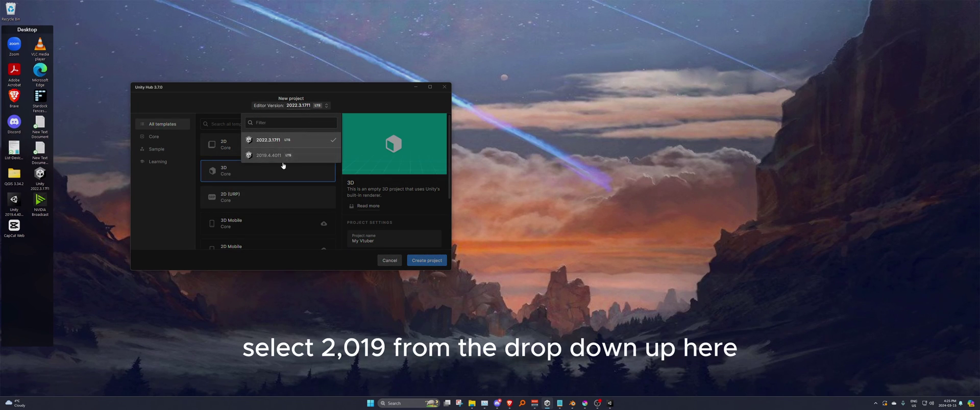
{"action": "left_click", "coordinate": [268, 155]}
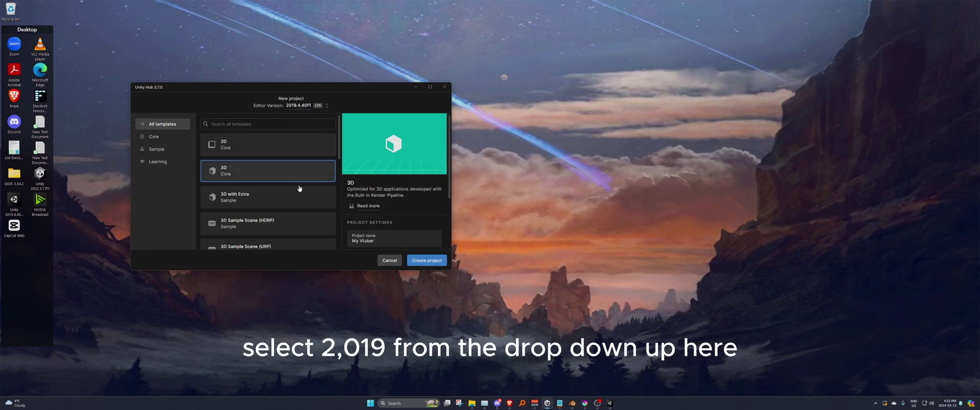
{"action": "left_click", "coordinate": [423, 262]}
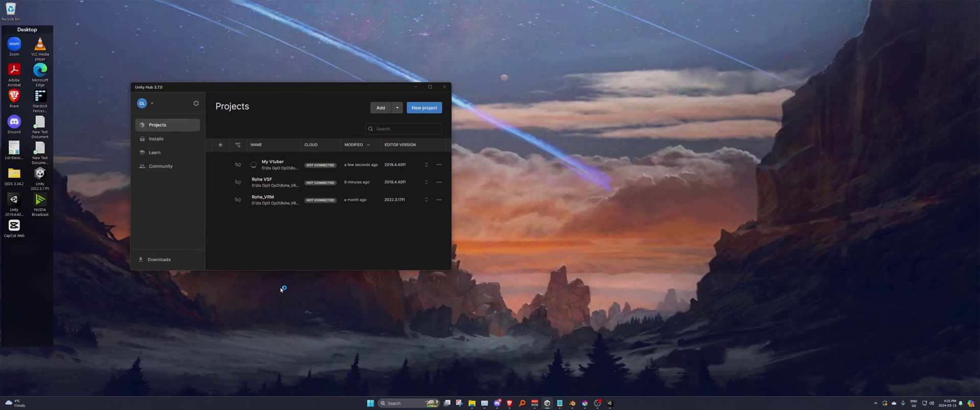
Step: Switch to the Brave browser and review the UniVRM v0.99.0 release page on GitHub, including its version and download packages
{"action": "mouse_move", "coordinate": [510, 405]}
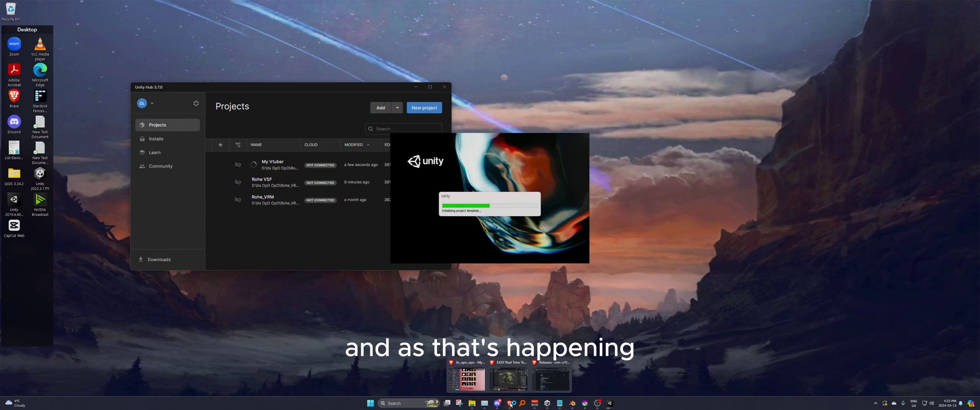
{"action": "left_click", "coordinate": [551, 379]}
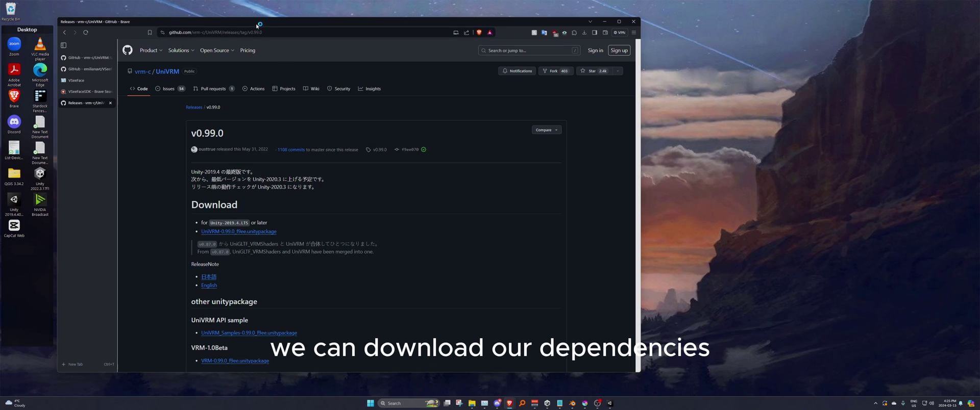
{"action": "left_click_drag", "start_coordinate": [258, 25], "coordinate": [299, 26]}
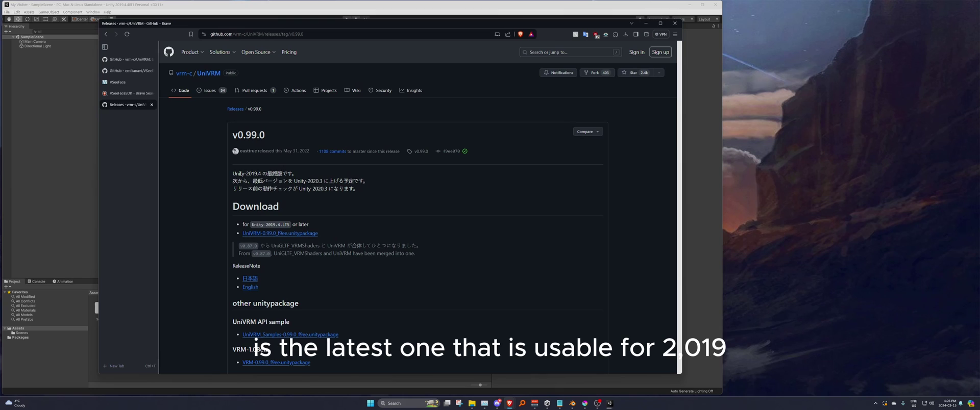
{"action": "left_click_drag", "start_coordinate": [233, 175], "coordinate": [256, 174]}
{"action": "left_click", "coordinate": [414, 185]}
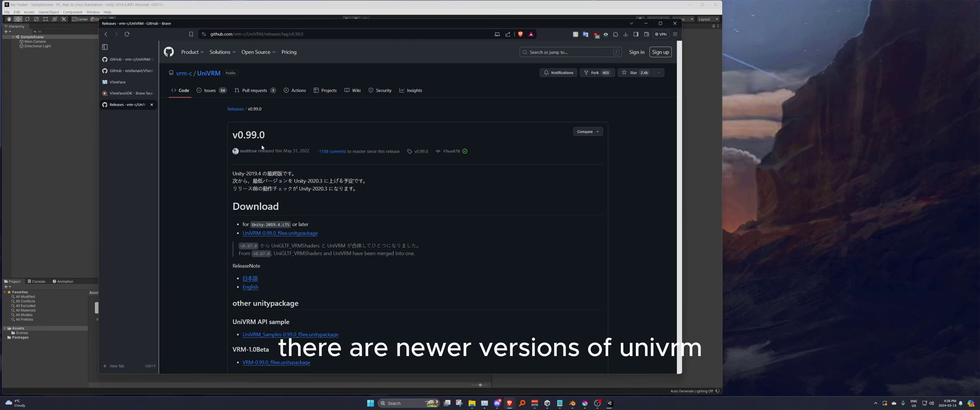
{"action": "double_click", "coordinate": [235, 135]}
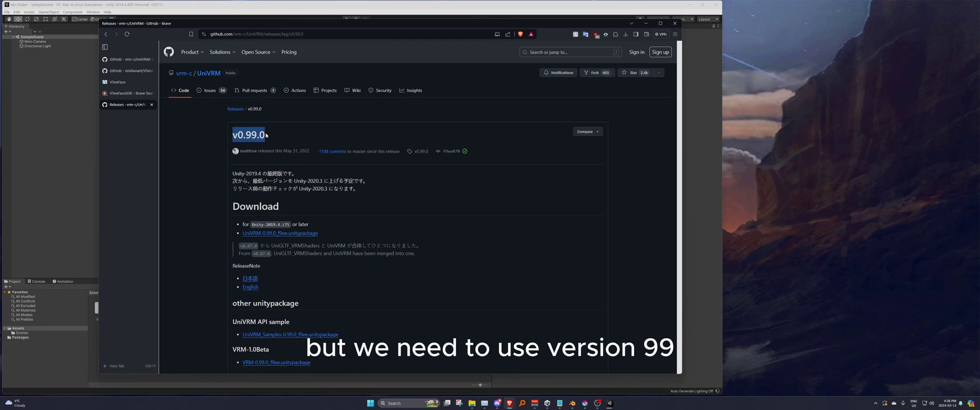
{"action": "scroll", "coordinate": [189, 296], "scroll_direction": "down", "scroll_amount": 3}
{"action": "scroll", "coordinate": [188, 295], "scroll_direction": "down", "scroll_amount": 5}
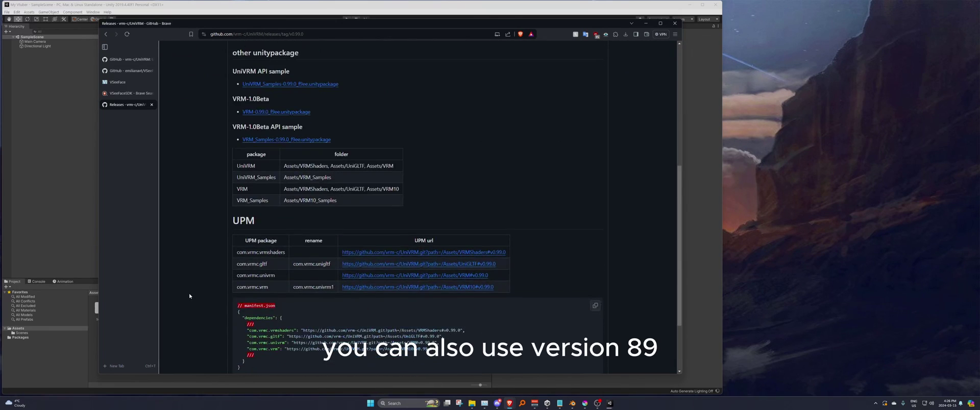
{"action": "scroll", "coordinate": [189, 296], "scroll_direction": "up", "scroll_amount": 8}
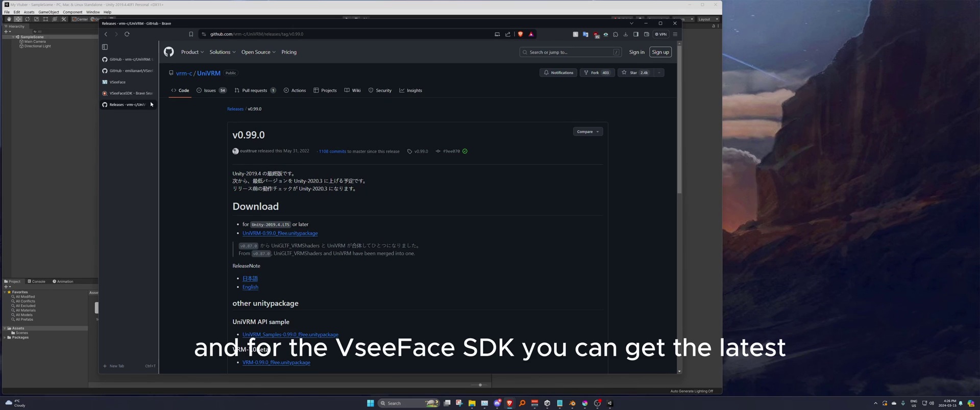
Step: Read the Unity version requirement in the VSeeFace SDK repository's README, and return to the Unity editor
{"action": "left_click", "coordinate": [126, 71]}
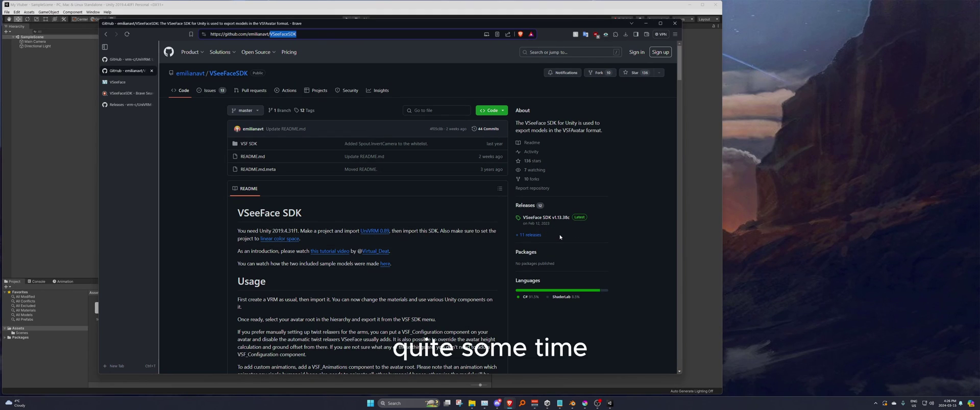
{"action": "scroll", "coordinate": [439, 268], "scroll_direction": "down", "scroll_amount": 2}
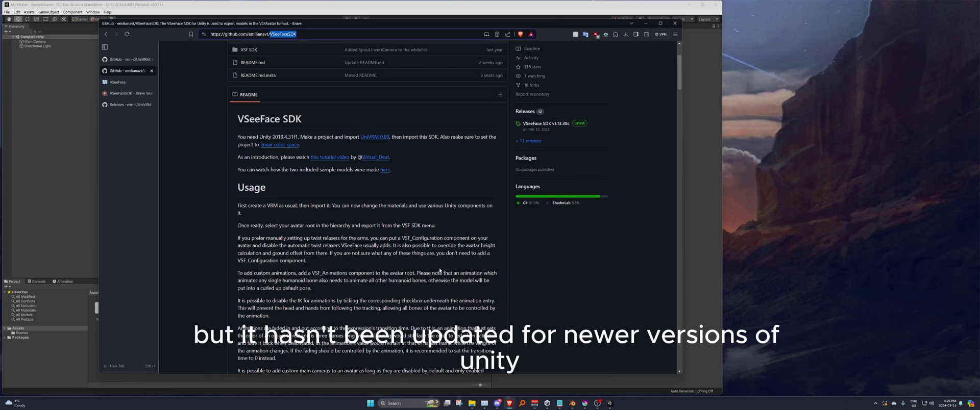
{"action": "scroll", "coordinate": [439, 269], "scroll_direction": "up", "scroll_amount": 2}
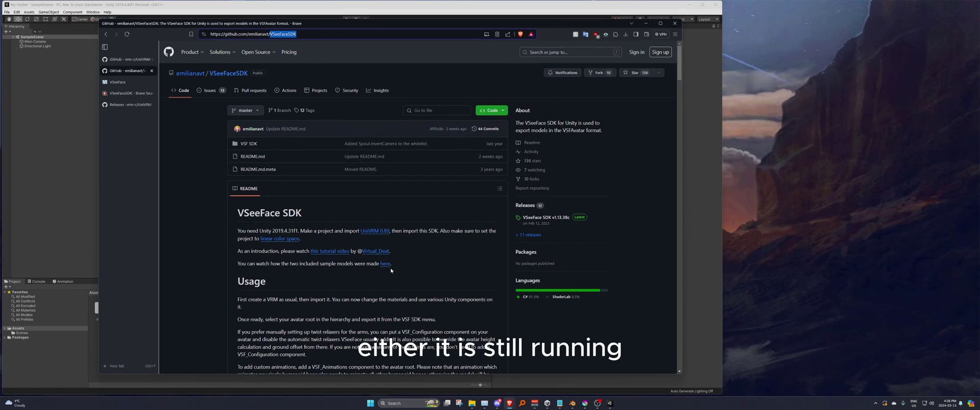
{"action": "left_click_drag", "start_coordinate": [238, 231], "coordinate": [300, 230]}
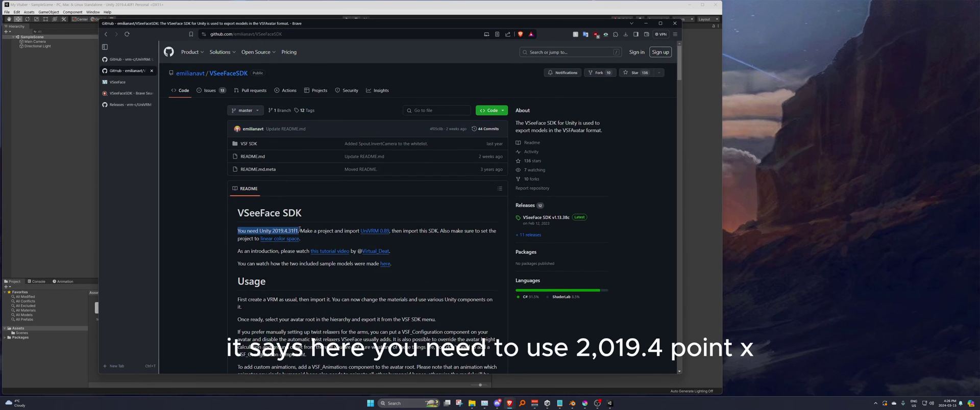
{"action": "left_click", "coordinate": [326, 242]}
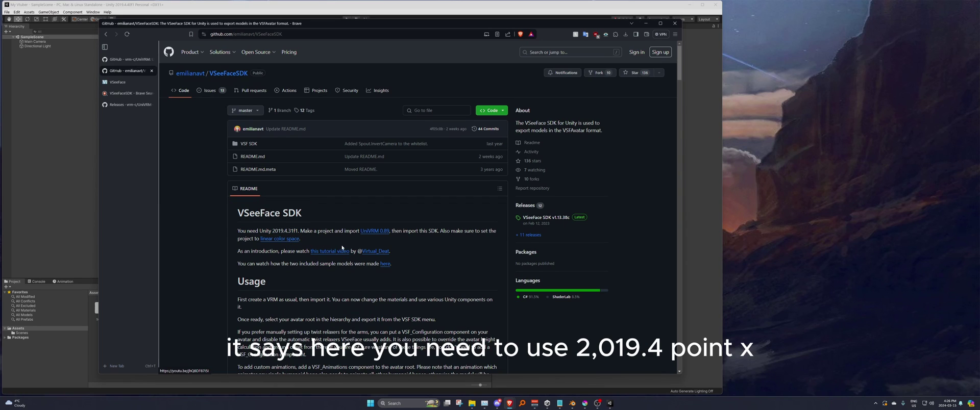
{"action": "left_click", "coordinate": [646, 23]}
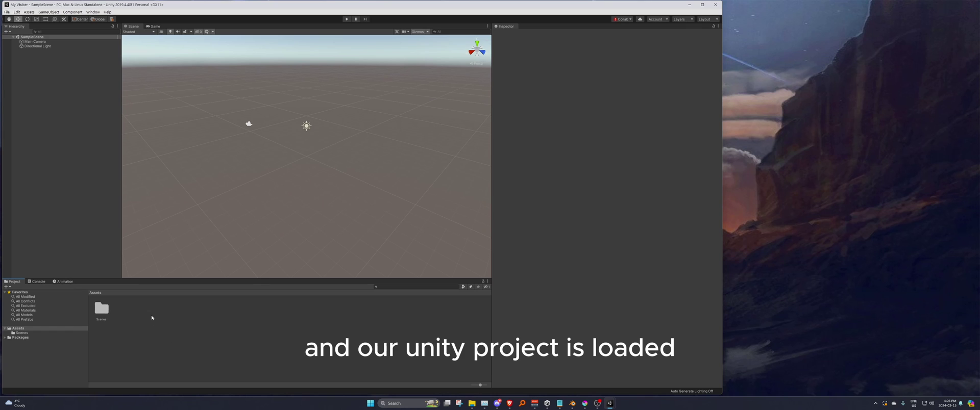
Step: Import the complete UniVRM-0.99.0 package from the Downloads folder into the project's assets and accept the recommended Linear color space
{"action": "left_click", "coordinate": [478, 405]}
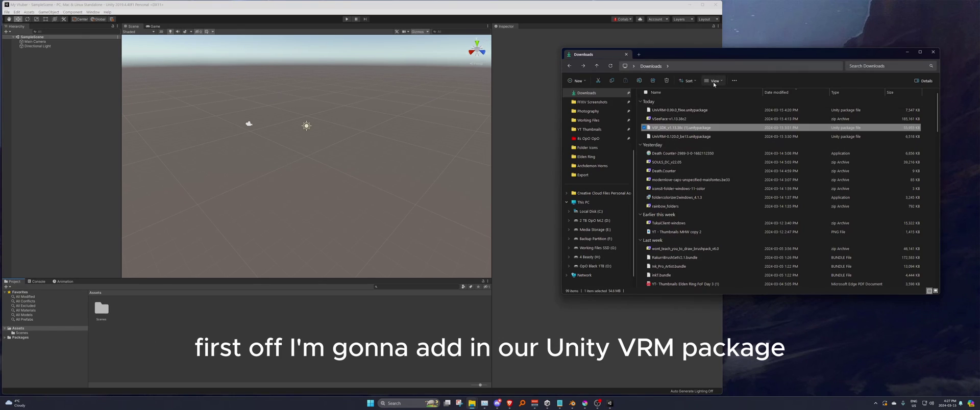
{"action": "left_click_drag", "start_coordinate": [657, 114], "coordinate": [265, 325]}
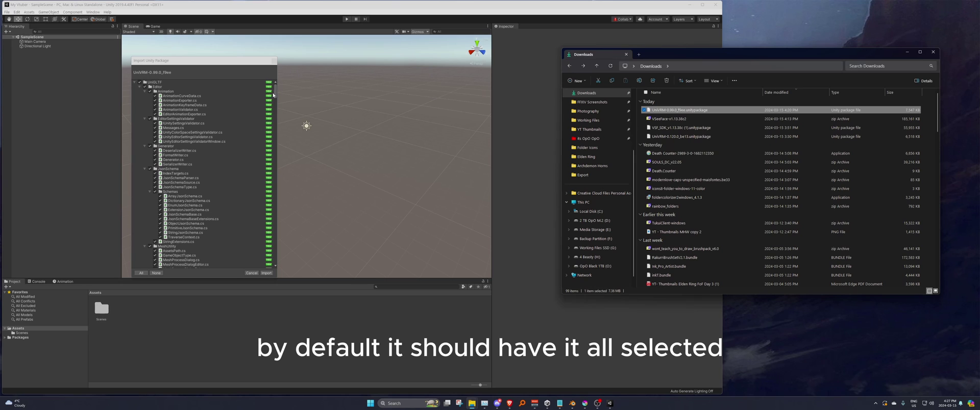
{"action": "left_click_drag", "start_coordinate": [273, 94], "coordinate": [279, 263]}
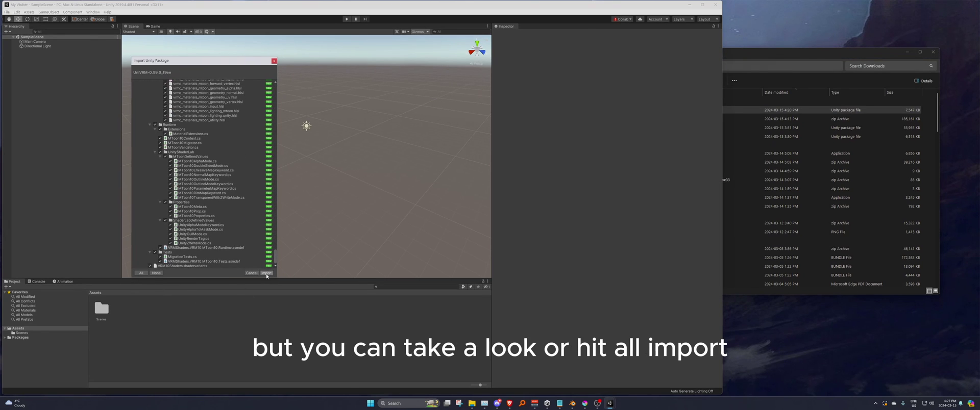
{"action": "left_click", "coordinate": [267, 273]}
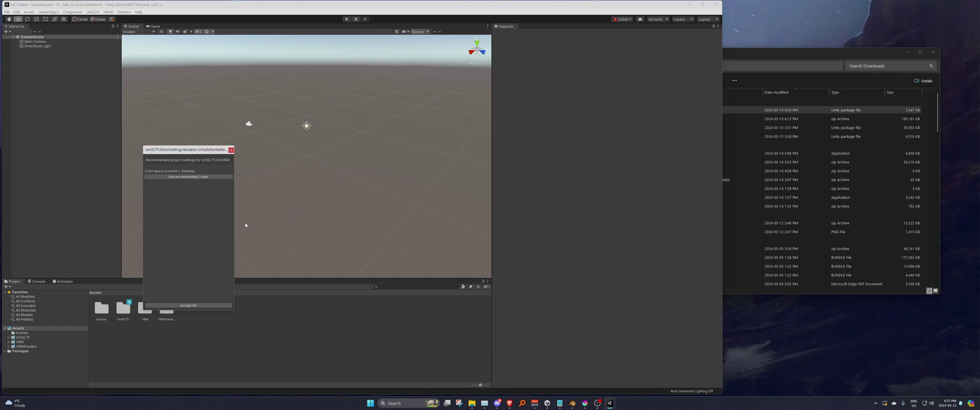
{"action": "left_click", "coordinate": [211, 176]}
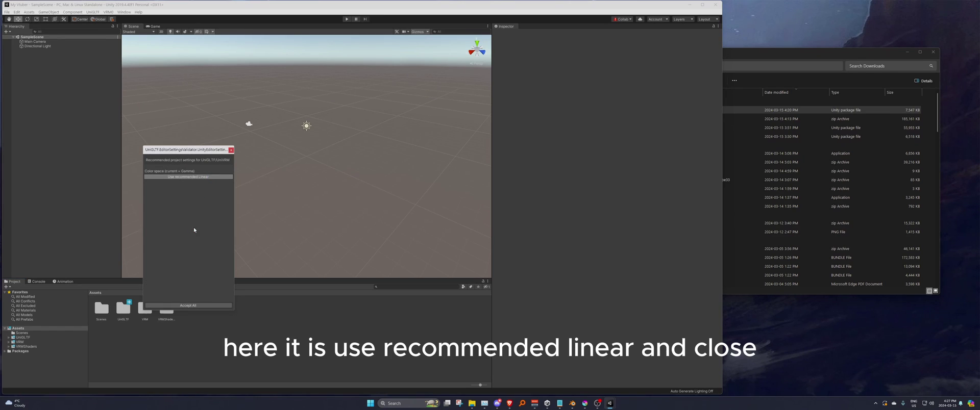
{"action": "left_click", "coordinate": [187, 306]}
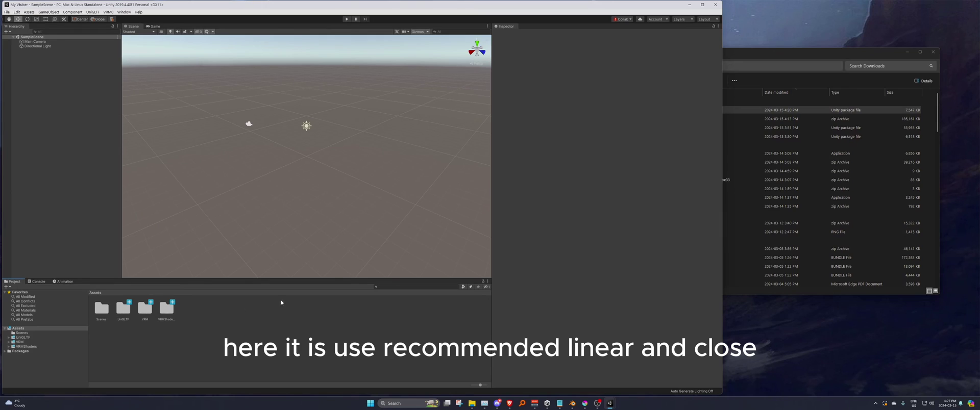
Step: Import all items of the VSF_SDK_v1.13.38c package from the Downloads folder into the project's assets
{"action": "left_click", "coordinate": [769, 58]}
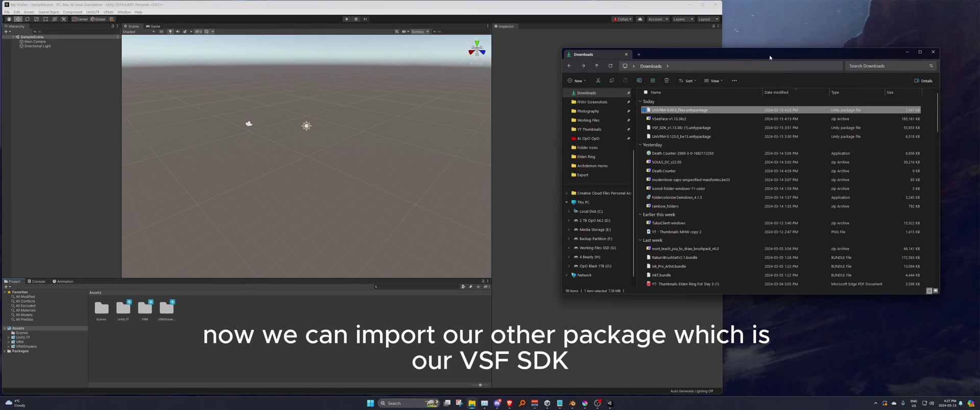
{"action": "left_click", "coordinate": [644, 110]}
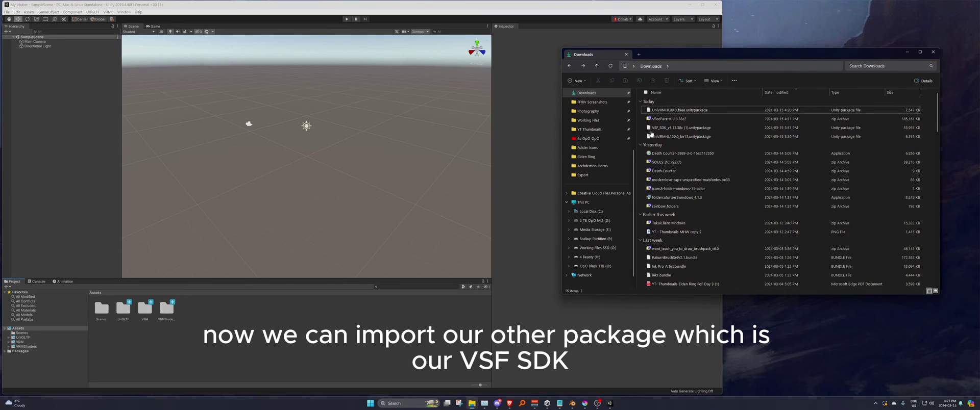
{"action": "left_click_drag", "start_coordinate": [644, 130], "coordinate": [251, 337]}
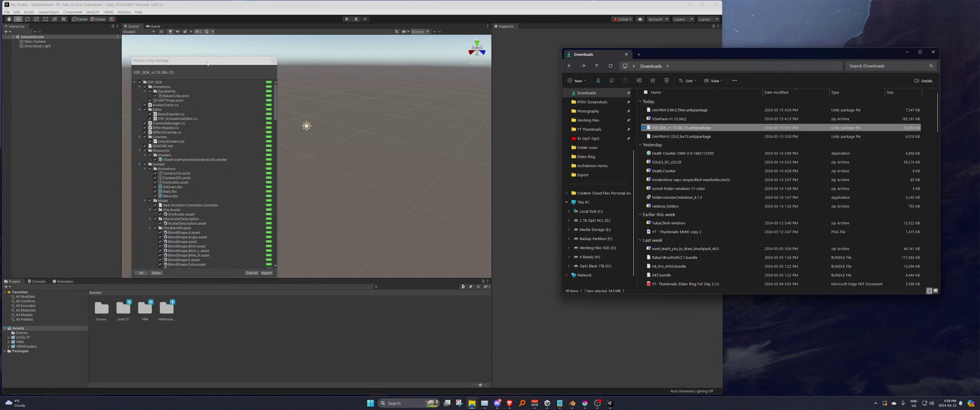
{"action": "left_click", "coordinate": [136, 277]}
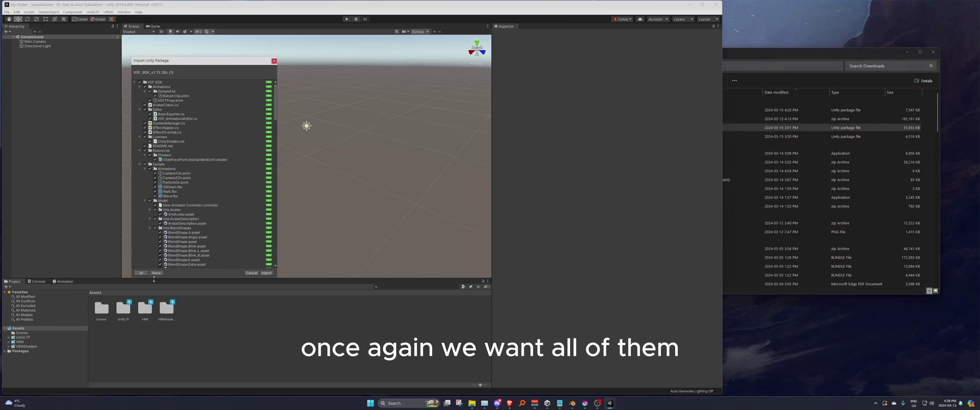
{"action": "left_click", "coordinate": [266, 273]}
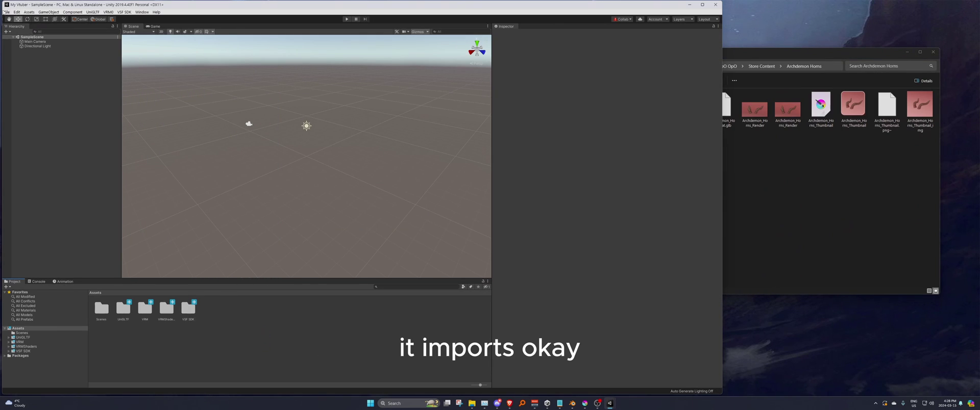
Step: Save the scene and check the console for import errors, returning to the project's assets
{"action": "left_click", "coordinate": [7, 12]}
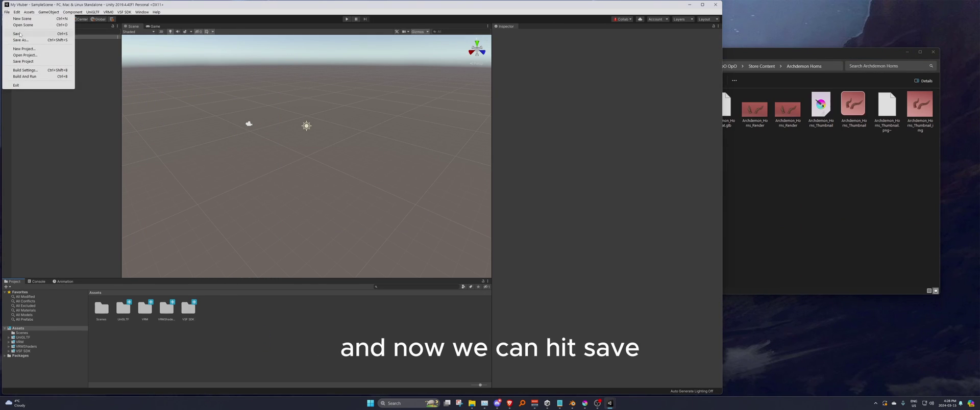
{"action": "left_click", "coordinate": [18, 33]}
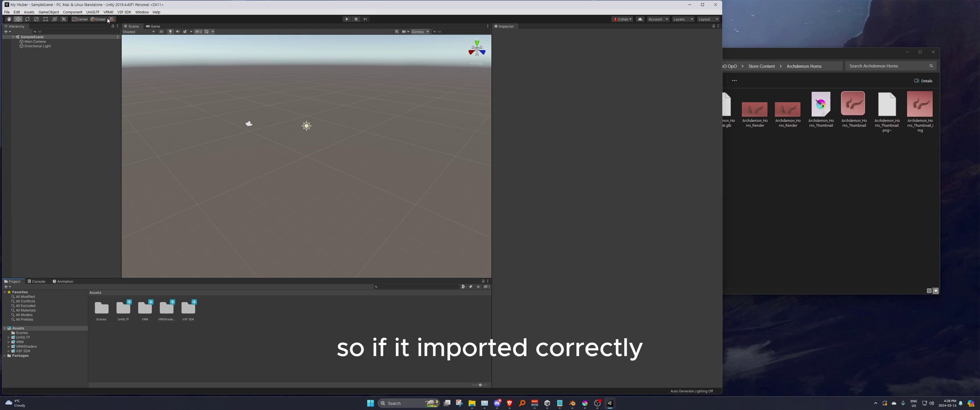
{"action": "left_click", "coordinate": [38, 281]}
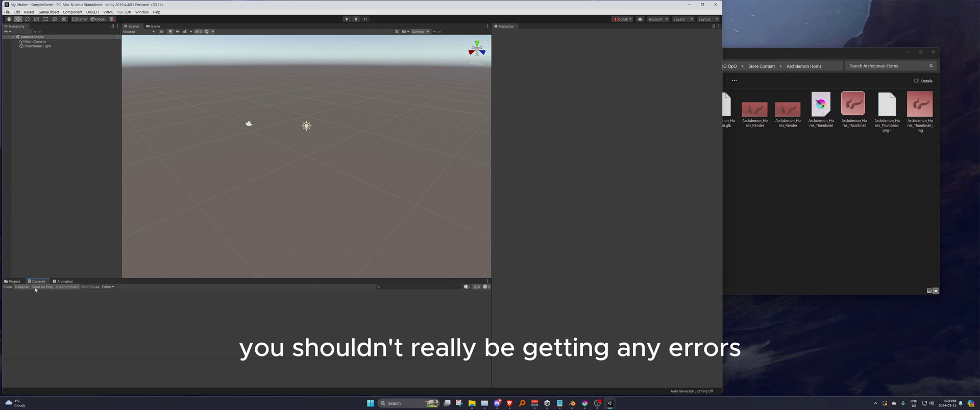
{"action": "left_click", "coordinate": [14, 281]}
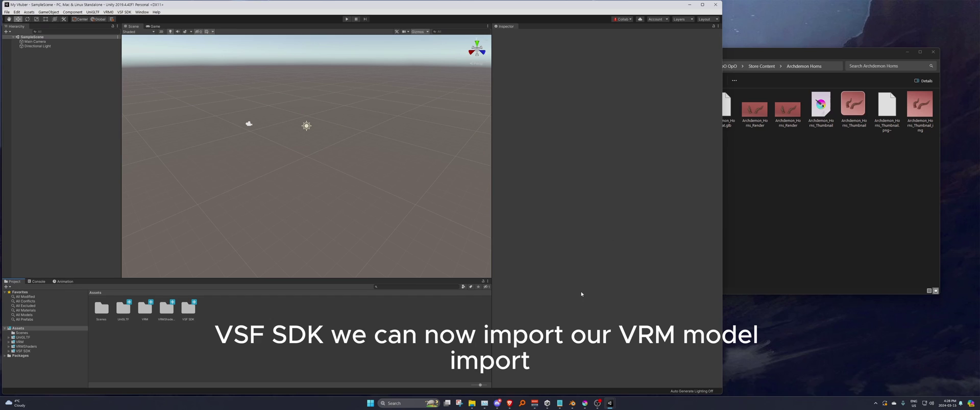
Step: Import the avatar as a VRM 0.x model, saving the Rohe_vrm0_v1_14 prefab in a new My Vtuber folder inside Assets
{"action": "left_click", "coordinate": [108, 12]}
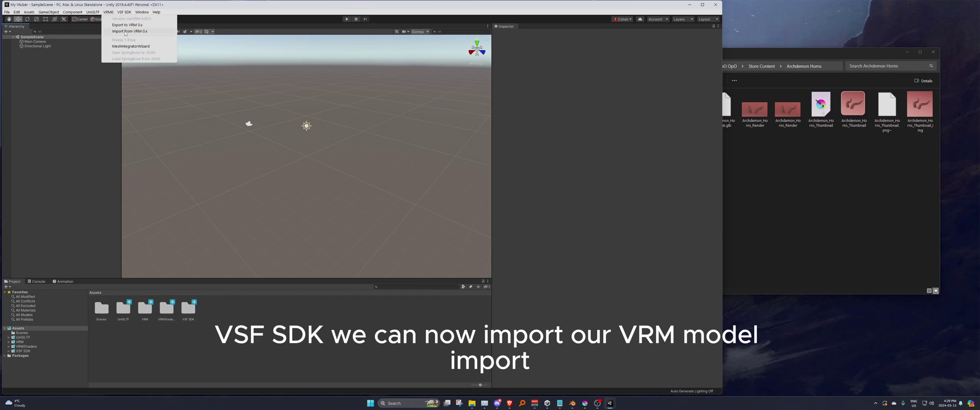
{"action": "left_click", "coordinate": [123, 32]}
{"action": "left_click_drag", "start_coordinate": [224, 35], "coordinate": [325, 97]}
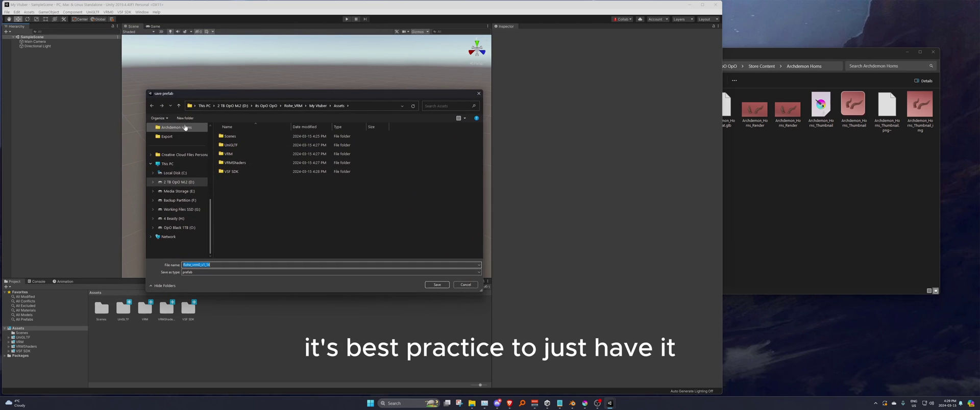
{"action": "left_click", "coordinate": [185, 117]}
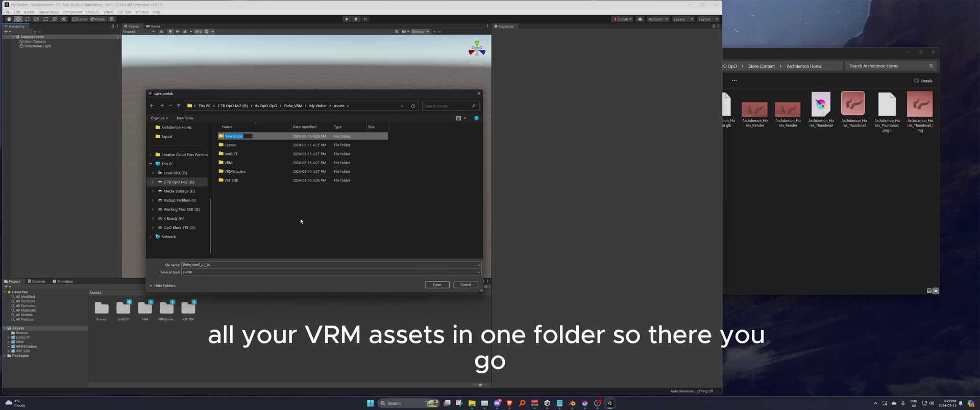
{"action": "type", "text": "My Vtuber"}
{"action": "key", "text": "Return"}
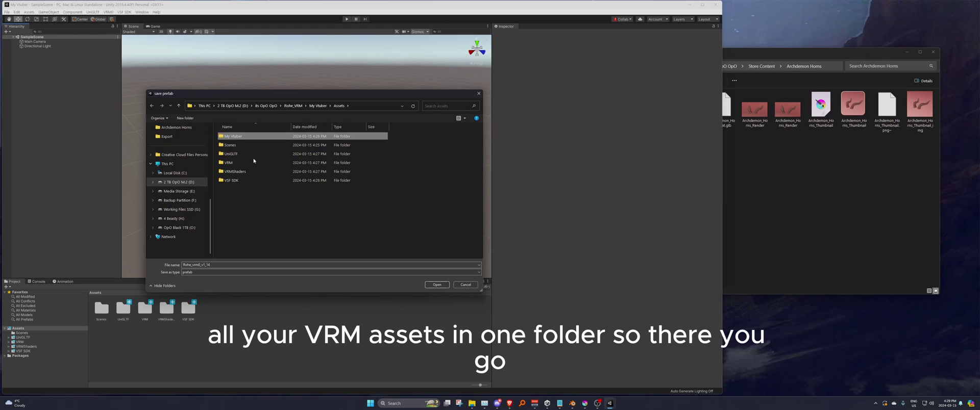
{"action": "double_click", "coordinate": [232, 136]}
{"action": "left_click", "coordinate": [437, 285]}
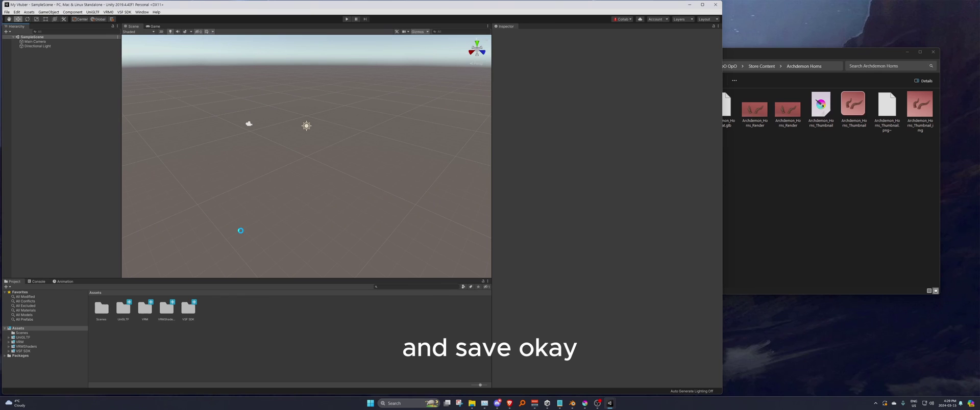
Step: Place the Rohe_vrm0_v1_14 prefab from the My Vtuber folder into the sample scene at the world origin
{"action": "left_click", "coordinate": [24, 333]}
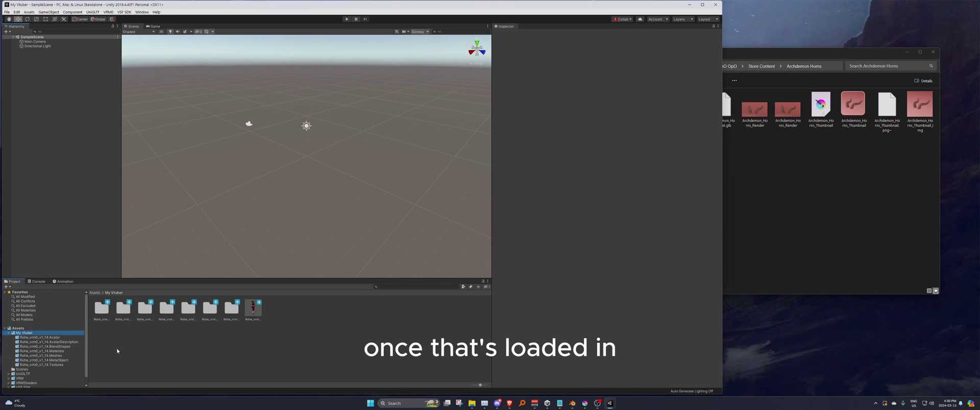
{"action": "left_click", "coordinate": [258, 316]}
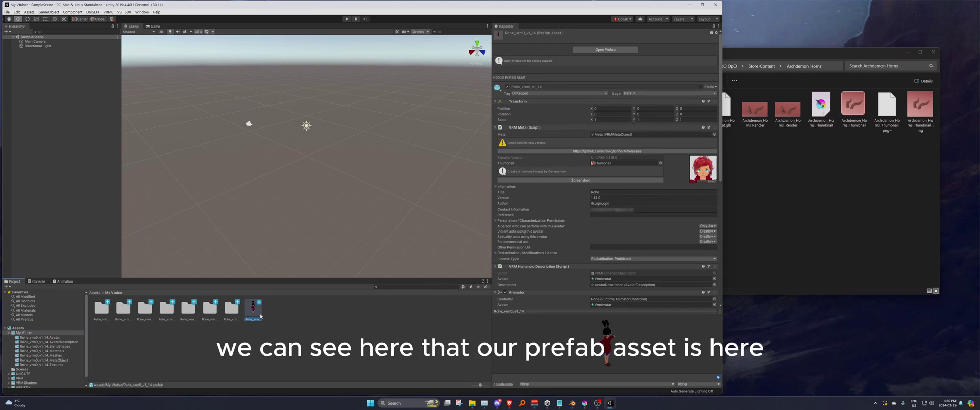
{"action": "left_click_drag", "start_coordinate": [258, 316], "coordinate": [304, 161]}
{"action": "left_click_drag", "start_coordinate": [304, 162], "coordinate": [57, 127]}
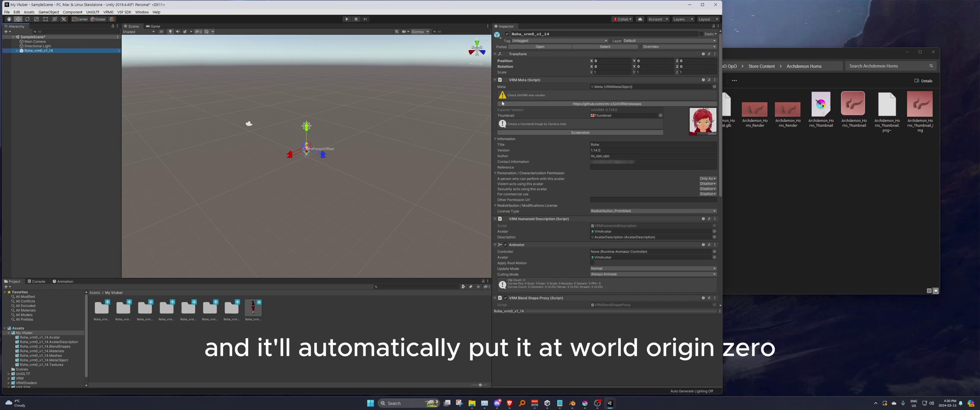
{"action": "left_click_drag", "start_coordinate": [337, 181], "coordinate": [296, 181], "text": "alt"}
{"action": "scroll", "coordinate": [312, 166], "scroll_direction": "up", "scroll_amount": 5}
{"action": "scroll", "coordinate": [283, 195], "scroll_direction": "up", "scroll_amount": 3}
Step: Expand the avatar's bone hierarchy from Root through hips, spine, chest, upper chest and neck to the children of J_Bip_C_Head
{"action": "left_click", "coordinate": [18, 51]}
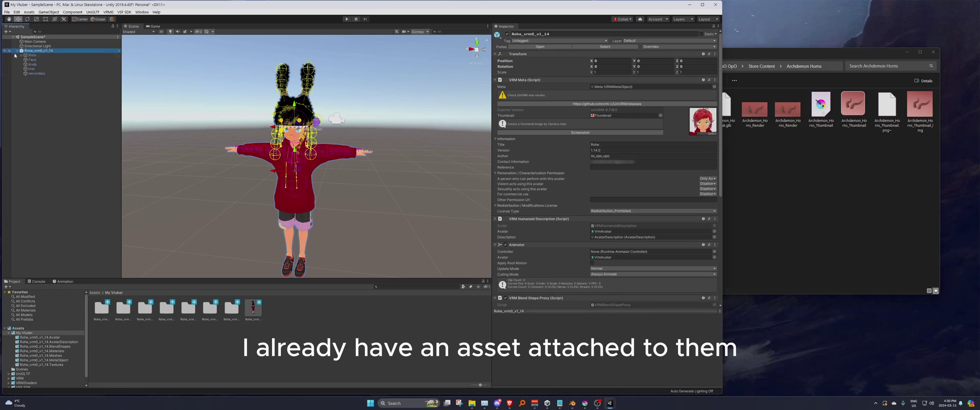
{"action": "left_click", "coordinate": [26, 60]}
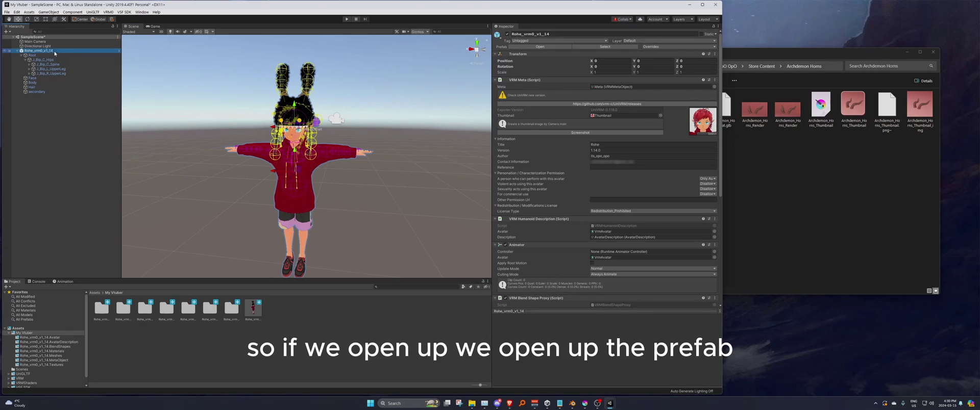
{"action": "left_click", "coordinate": [29, 65]}
{"action": "left_click", "coordinate": [34, 69]}
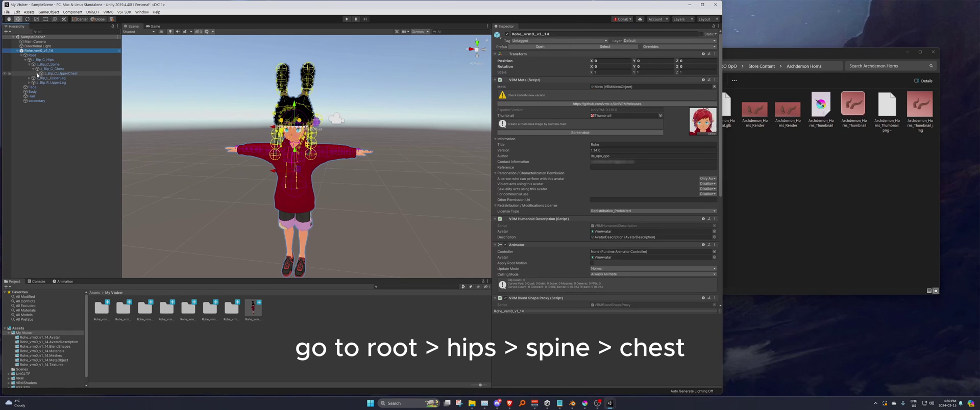
{"action": "left_click", "coordinate": [37, 73]}
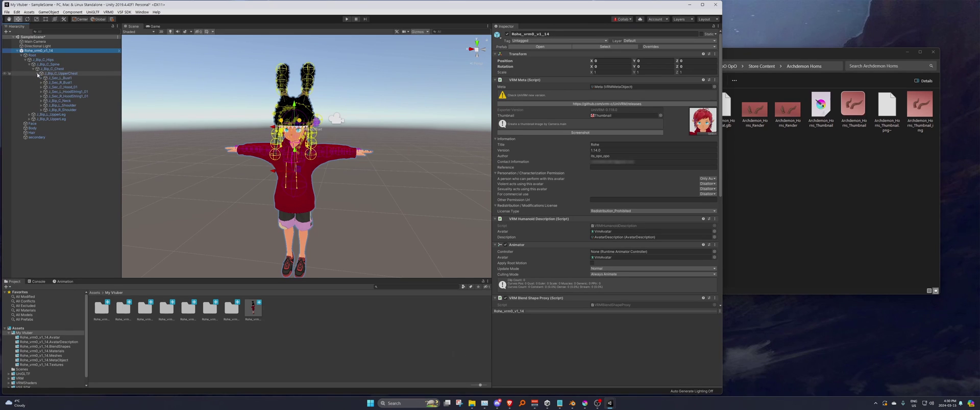
{"action": "left_click", "coordinate": [41, 100]}
{"action": "left_click", "coordinate": [45, 105]}
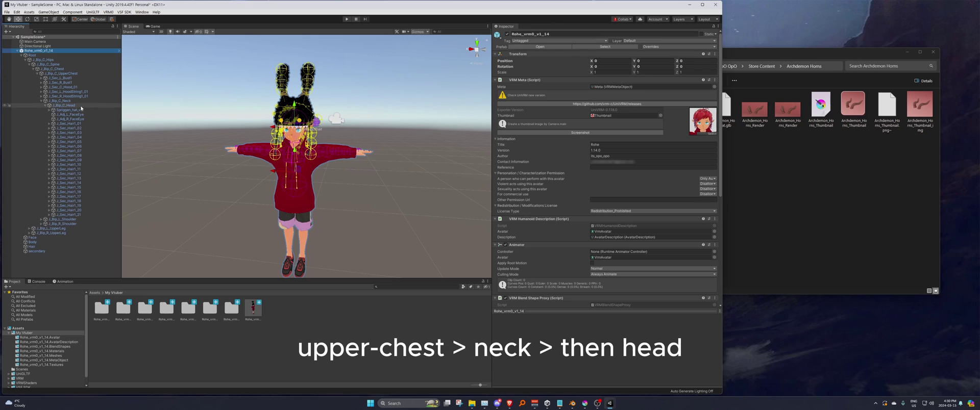
Step: Deactivate the Spriggan_hat_v2 object attached under the avatar's head bone
{"action": "left_click", "coordinate": [65, 110]}
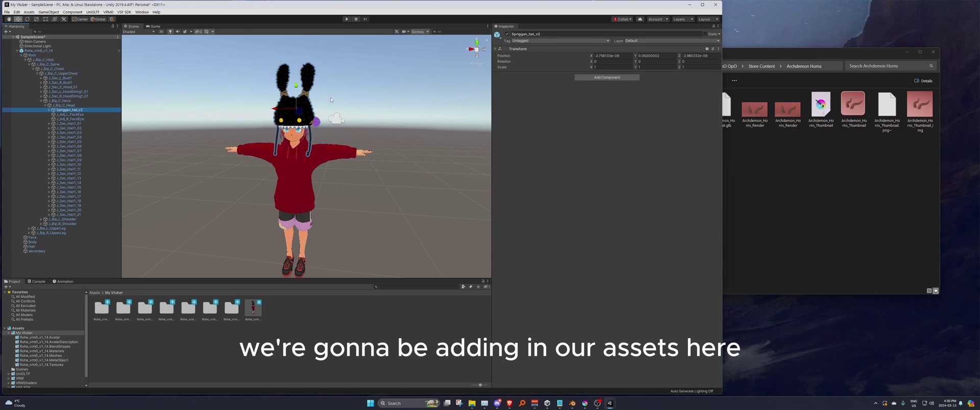
{"action": "left_click_drag", "start_coordinate": [330, 100], "coordinate": [347, 93], "text": "alt"}
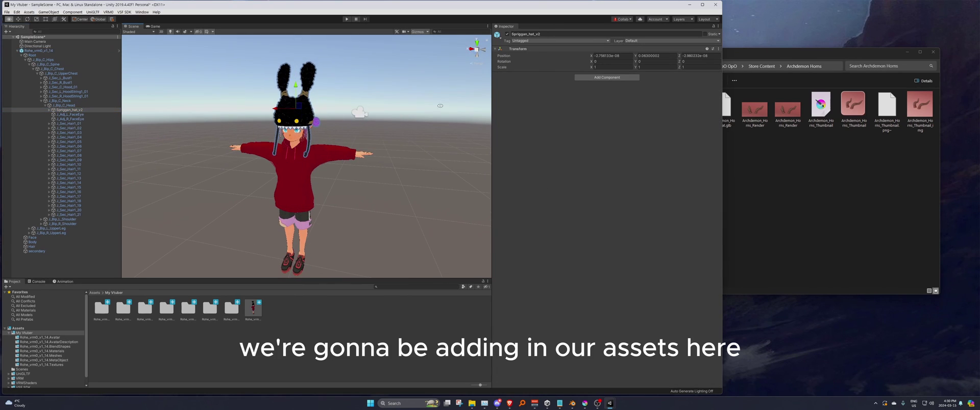
{"action": "left_click", "coordinate": [507, 36]}
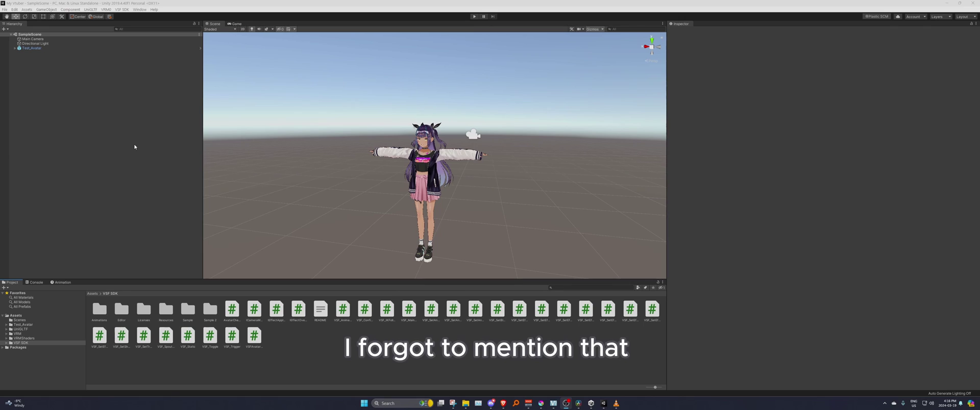
Step: Select Test_Avatar in the scene and bring up its VRM 0.x export settings for review
{"action": "left_click", "coordinate": [37, 88]}
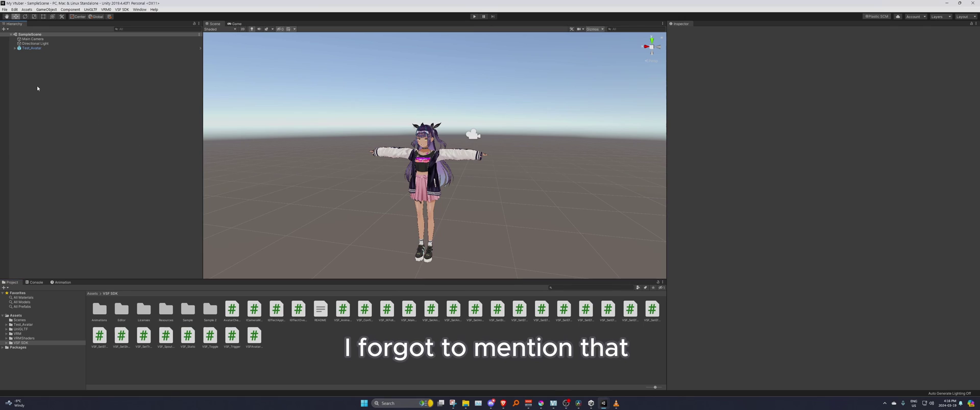
{"action": "left_click", "coordinate": [15, 48]}
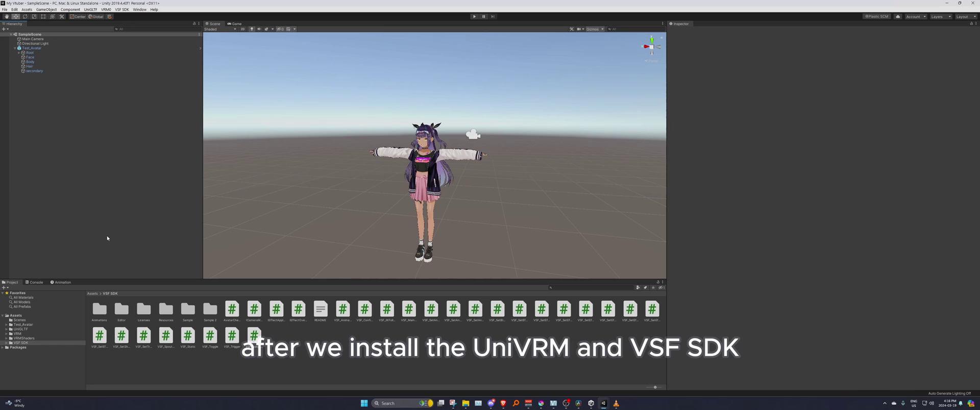
{"action": "left_click", "coordinate": [34, 49]}
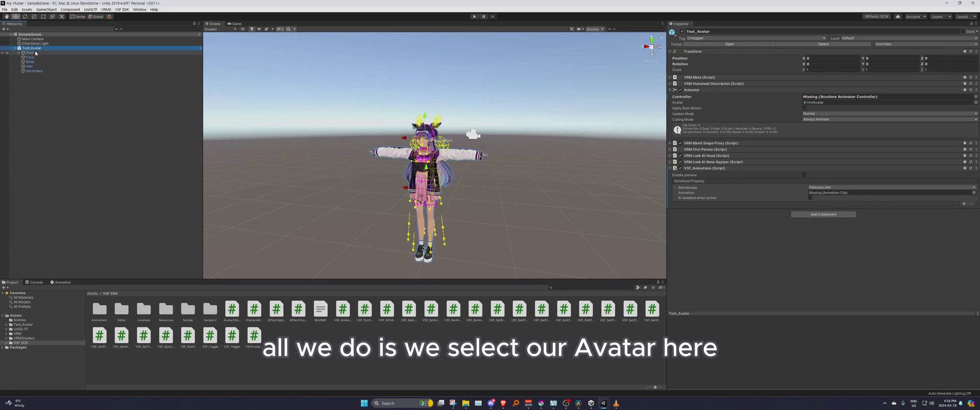
{"action": "left_click", "coordinate": [106, 10]}
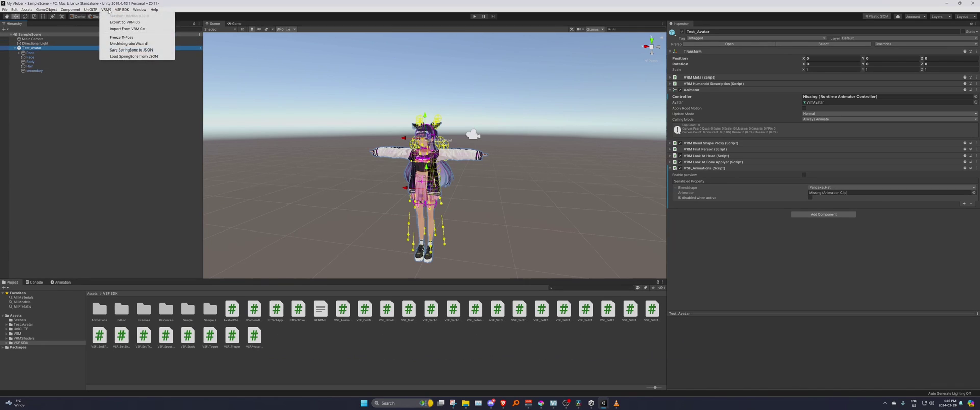
{"action": "left_click", "coordinate": [146, 23]}
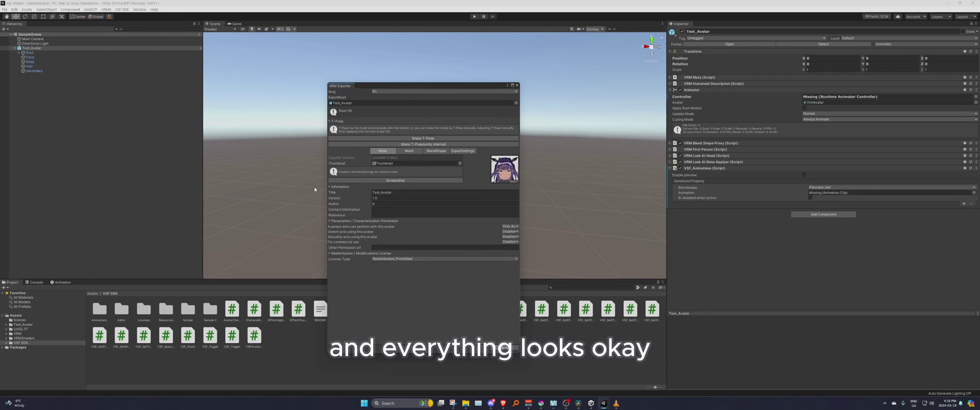
{"action": "left_click_drag", "start_coordinate": [387, 86], "coordinate": [272, 71]}
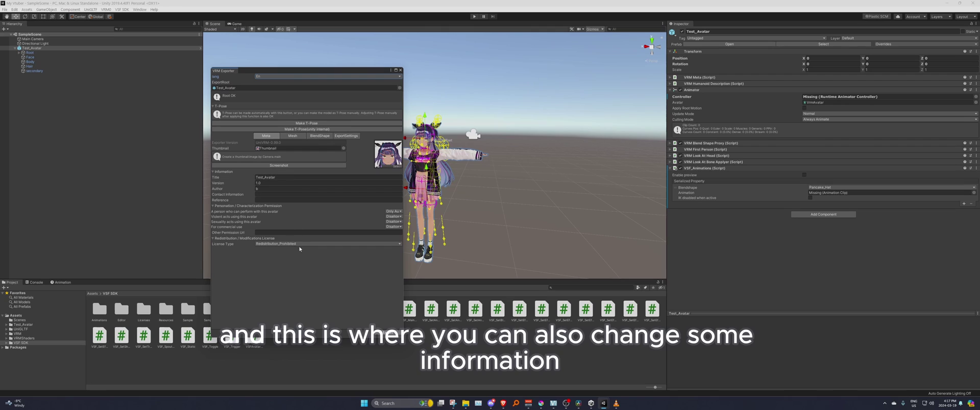
Step: Export the avatar as a VRM file named Test_Avatar2 into the Store Content folder
{"action": "left_click", "coordinate": [388, 333]}
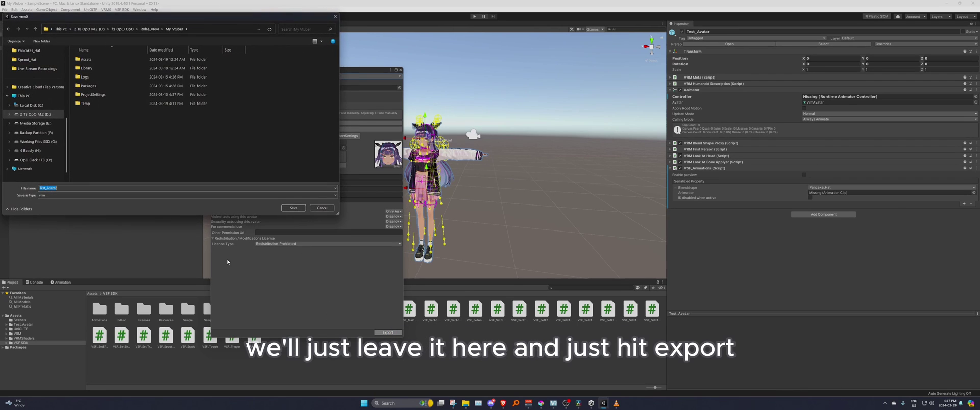
{"action": "left_click", "coordinate": [149, 30]}
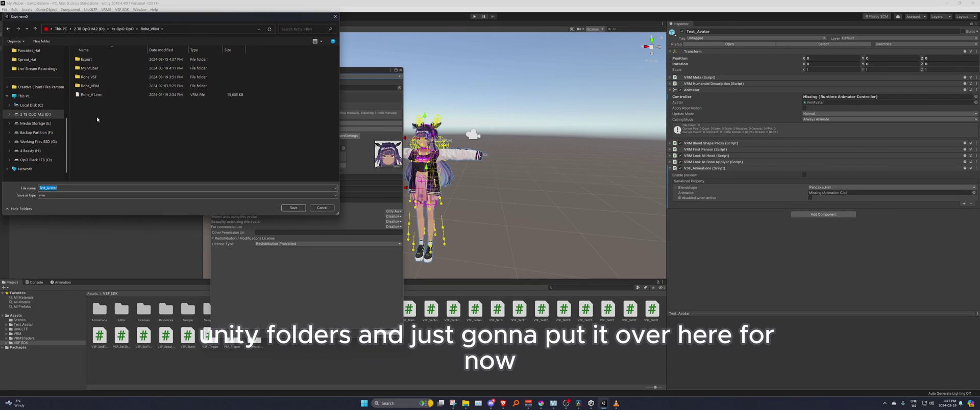
{"action": "left_click", "coordinate": [123, 29]}
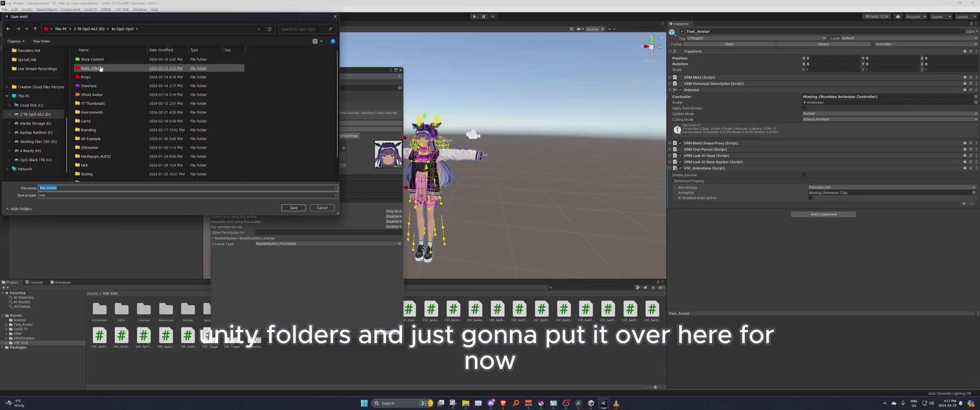
{"action": "double_click", "coordinate": [92, 59]}
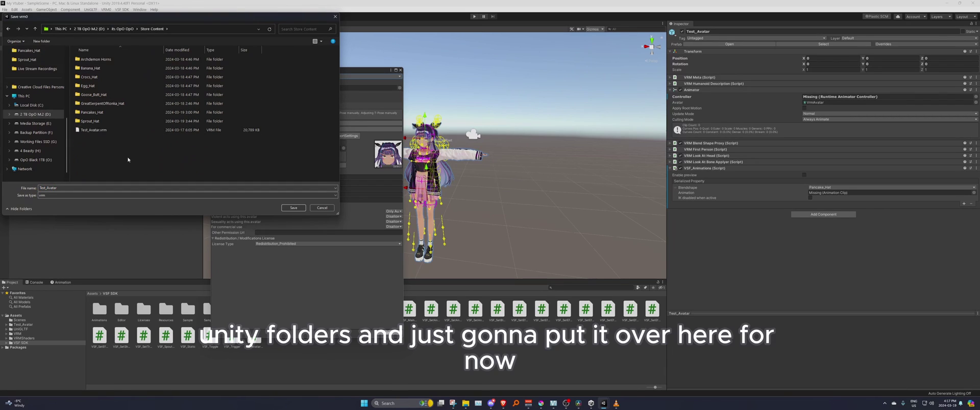
{"action": "left_click", "coordinate": [94, 189]}
{"action": "left_click", "coordinate": [94, 189]}
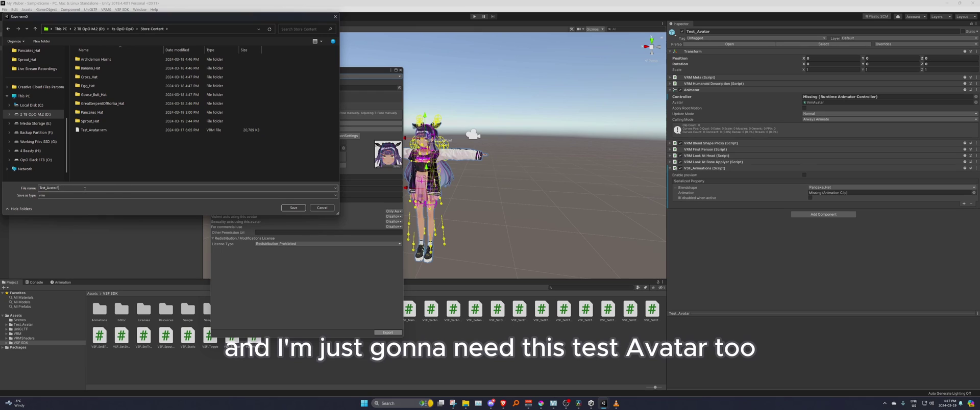
{"action": "type", "text": "2"}
{"action": "left_click", "coordinate": [293, 207]}
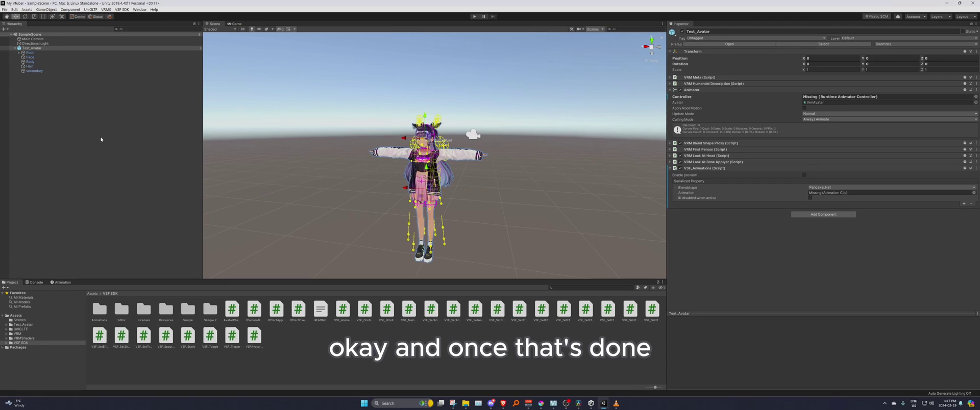
Step: Delete Test_Avatar from the scene and permanently remove its Test_Avatar folder from the project's assets
{"action": "left_click", "coordinate": [37, 49]}
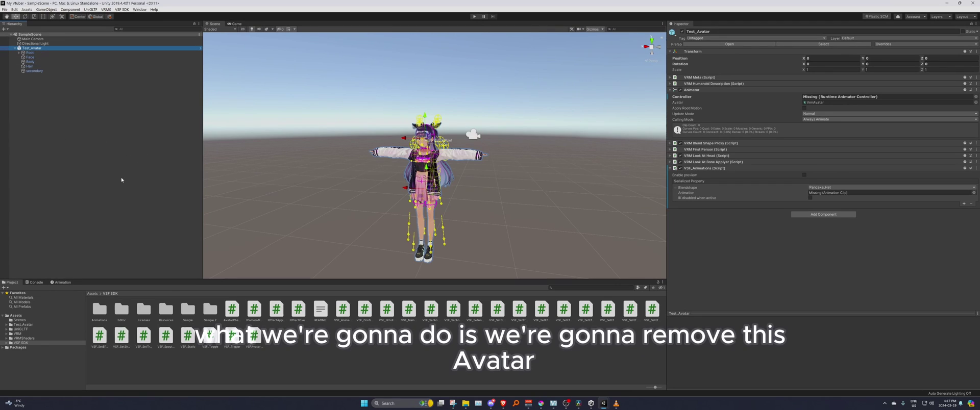
{"action": "key", "text": "Delete"}
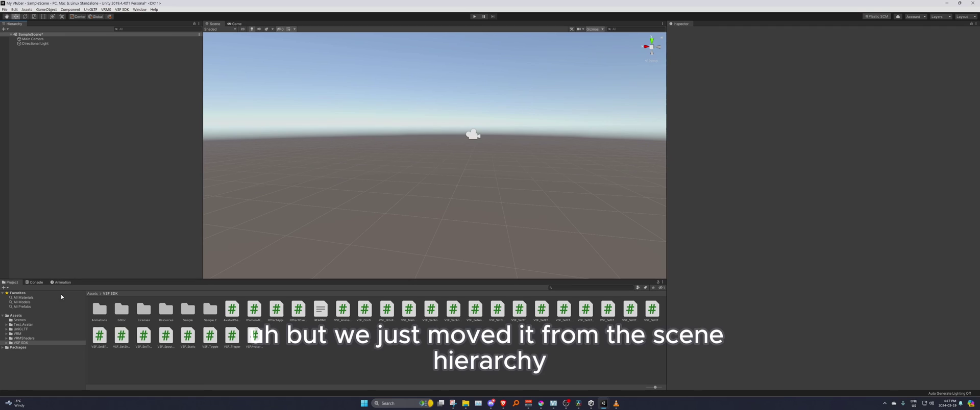
{"action": "left_click", "coordinate": [21, 325]}
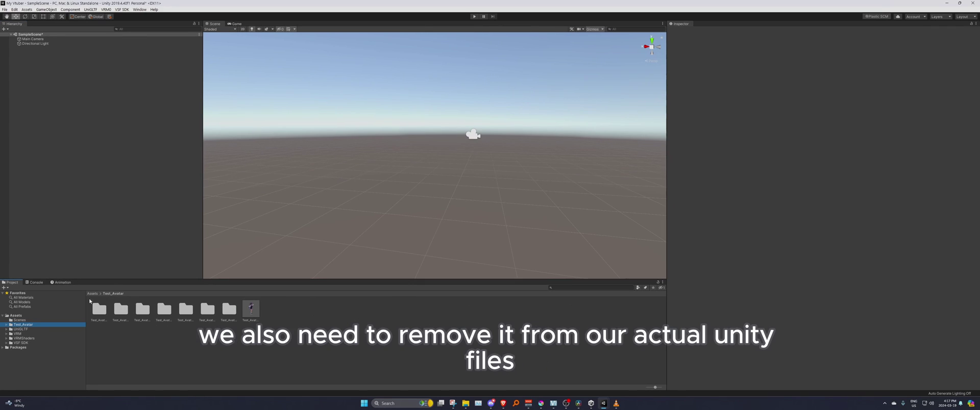
{"action": "left_click_drag", "start_coordinate": [82, 279], "coordinate": [79, 248]}
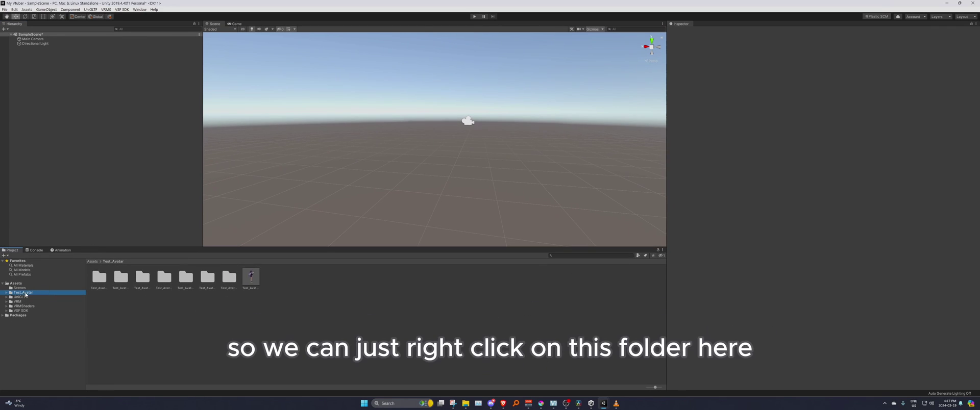
{"action": "right_click", "coordinate": [26, 294]}
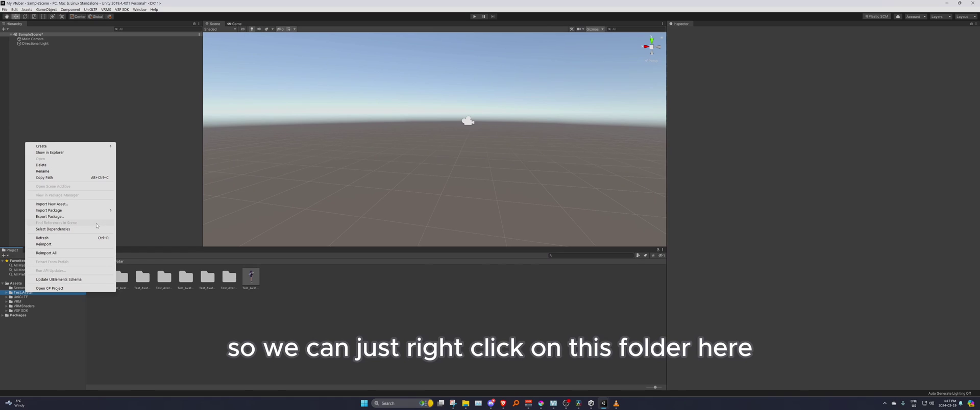
{"action": "left_click", "coordinate": [41, 165]}
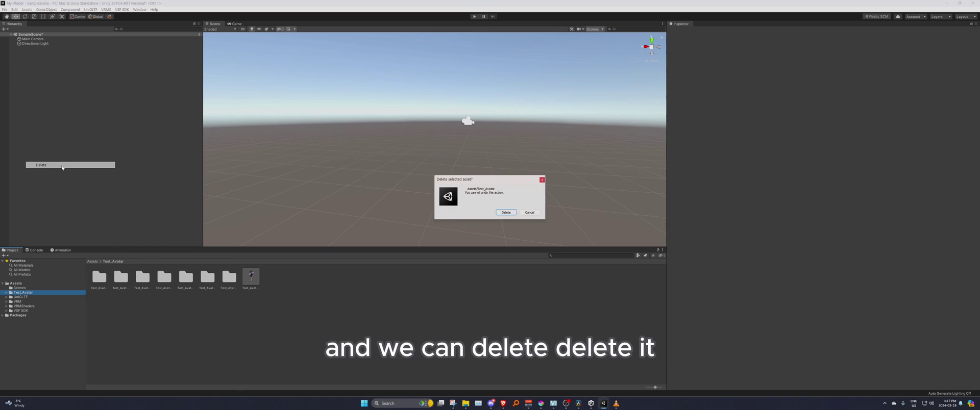
{"action": "left_click", "coordinate": [505, 212]}
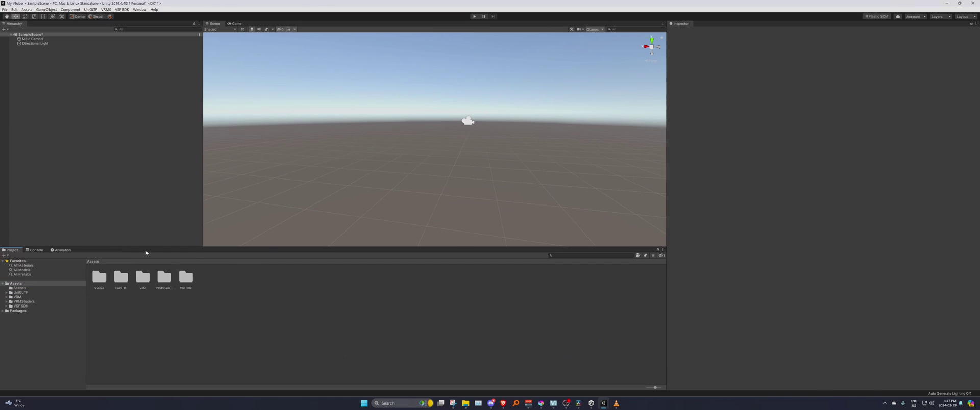
Step: Import Test_Avatar2.vrm from the Store Content folder as a VRM 0.x model
{"action": "left_click", "coordinate": [107, 10]}
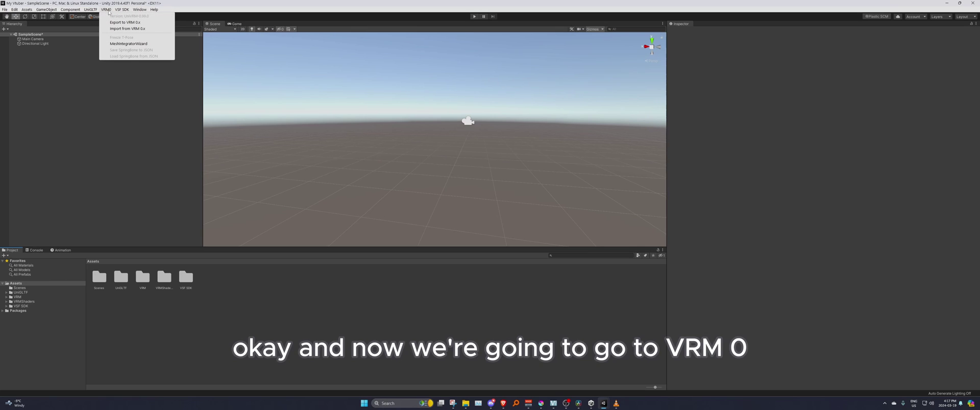
{"action": "left_click", "coordinate": [130, 30]}
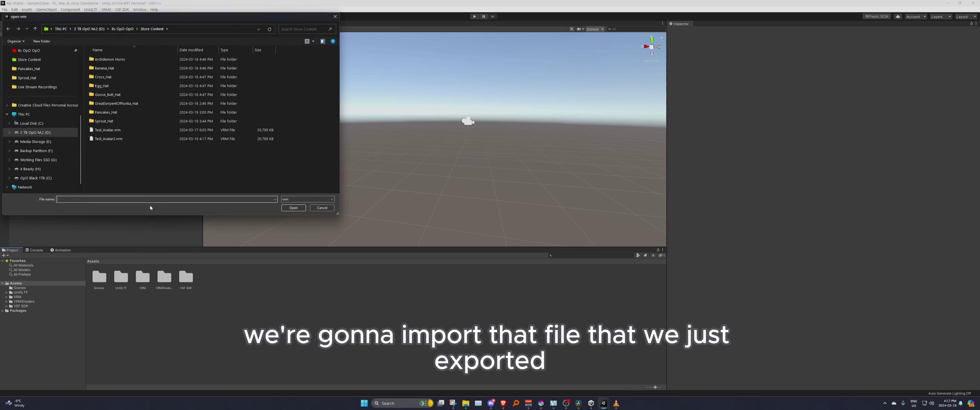
{"action": "double_click", "coordinate": [109, 138]}
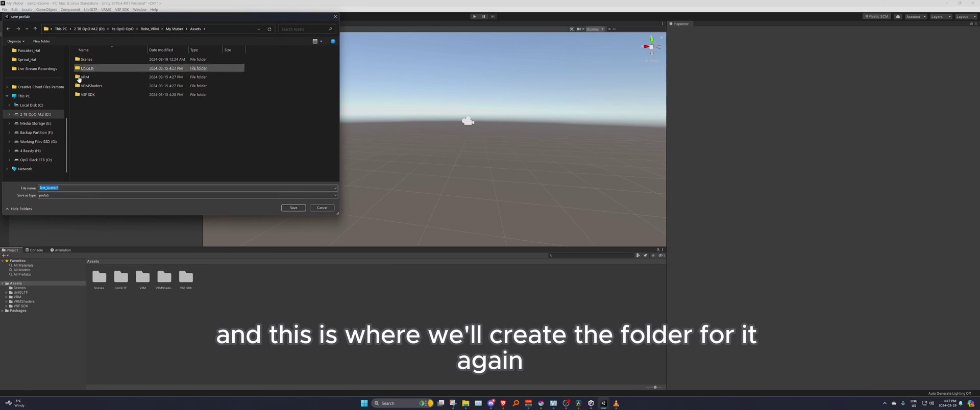
Step: Create a My_Avatar folder inside the project's Assets and save the imported avatar's prefab in it
{"action": "left_click", "coordinate": [41, 41]}
{"action": "type", "text": "My_"}
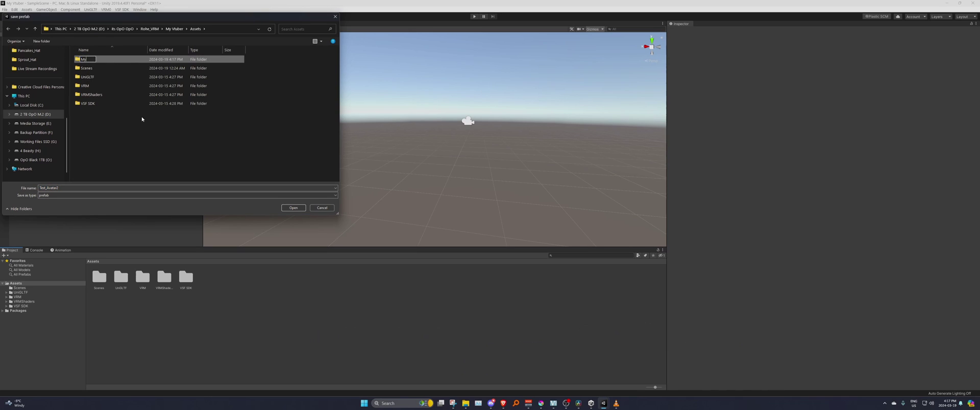
{"action": "type", "text": "Avatar"}
{"action": "key", "text": "Return"}
{"action": "key", "text": "Return"}
{"action": "left_click", "coordinate": [294, 206]}
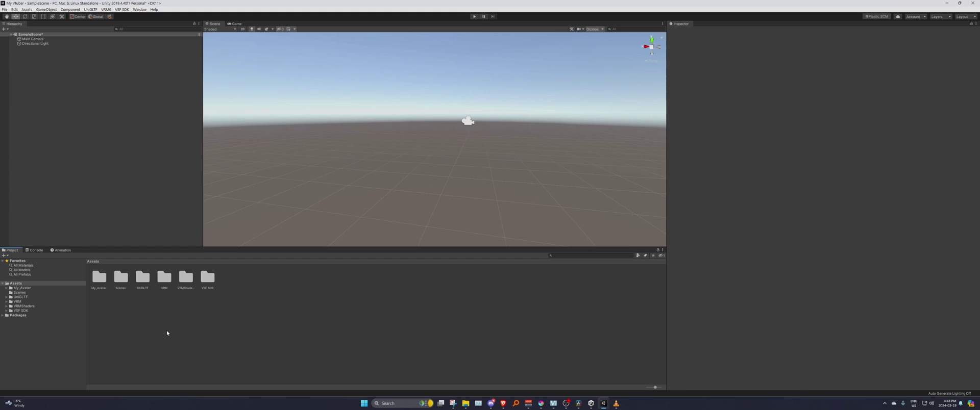
Step: Place the Test_Avatar2 prefab from the My_Avatar folder in the scene and check the VSF SDK's export option
{"action": "left_click", "coordinate": [6, 289]}
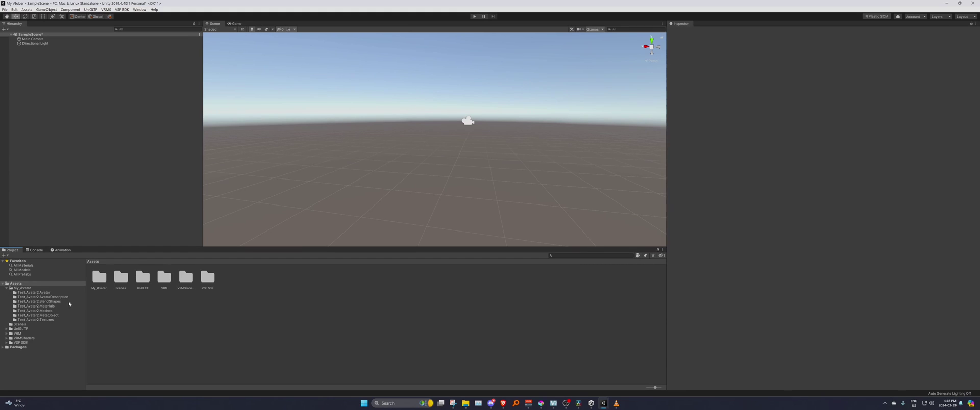
{"action": "left_click", "coordinate": [22, 288]}
{"action": "left_click_drag", "start_coordinate": [248, 282], "coordinate": [397, 163]}
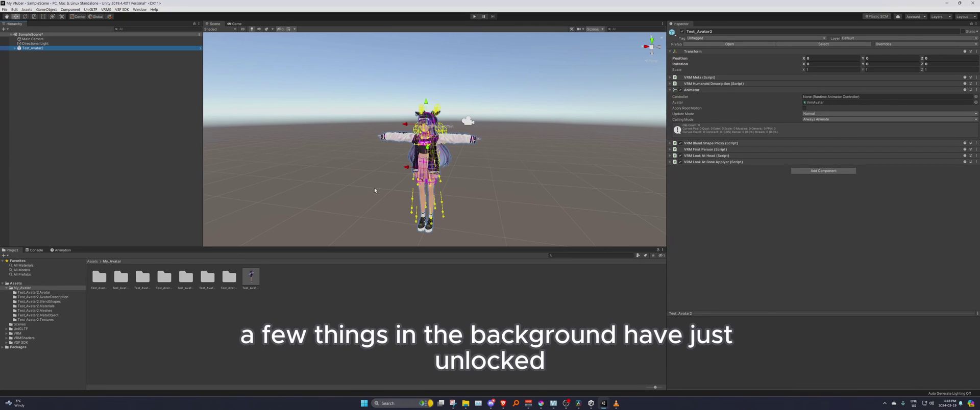
{"action": "left_click", "coordinate": [122, 9]}
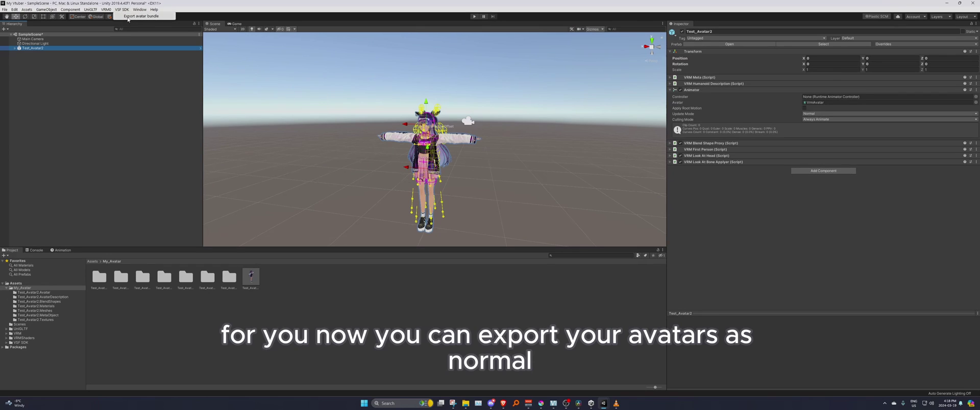
{"action": "left_click", "coordinate": [75, 71]}
Step: Expand Test_Avatar2's bone hierarchy from the root through the neck to check for props included in the avatar
{"action": "left_click", "coordinate": [15, 48]}
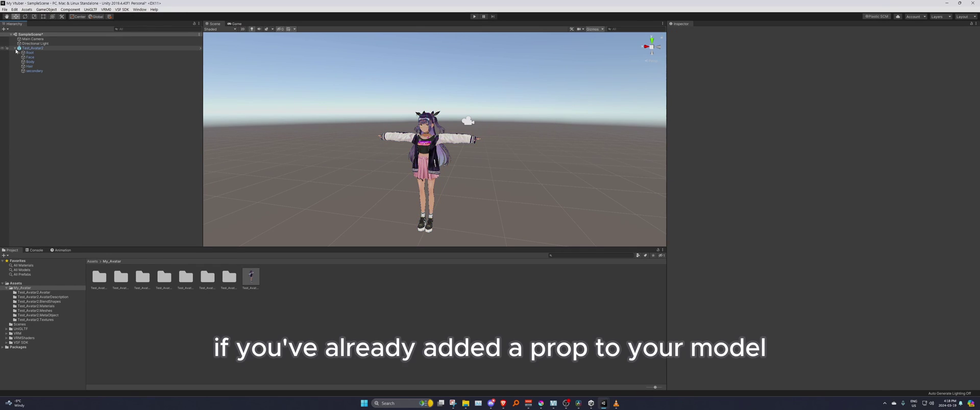
{"action": "left_click", "coordinate": [18, 52]}
{"action": "left_click", "coordinate": [23, 57]}
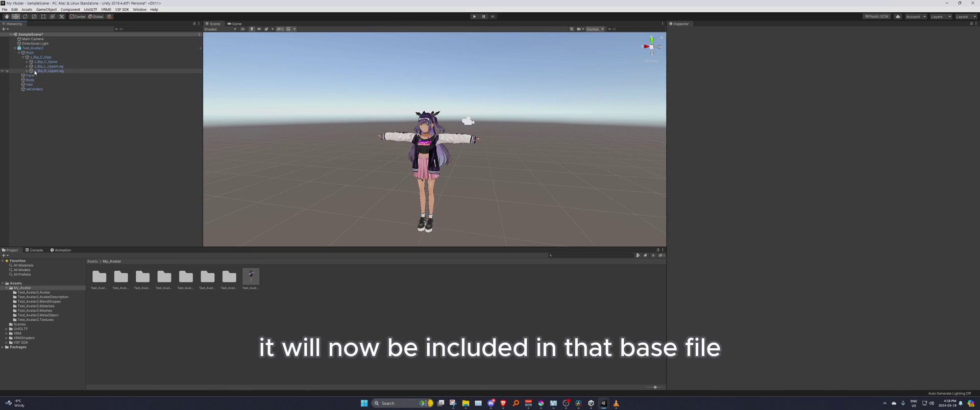
{"action": "left_click", "coordinate": [27, 62]}
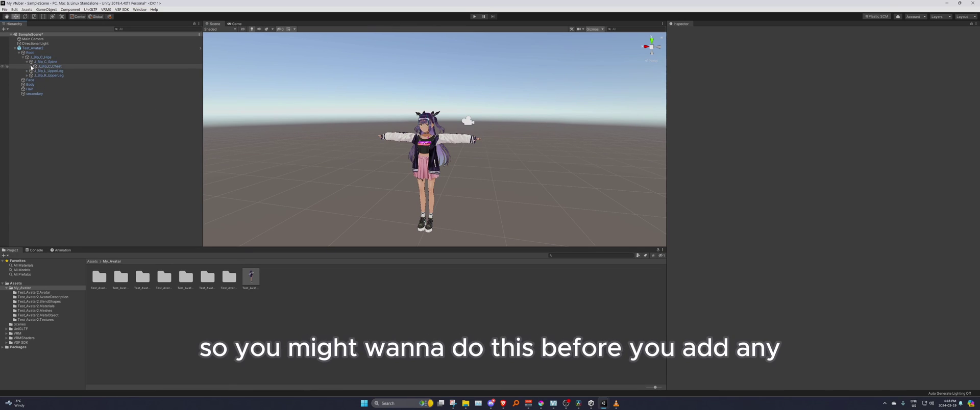
{"action": "left_click", "coordinate": [32, 66]}
{"action": "left_click", "coordinate": [34, 70]}
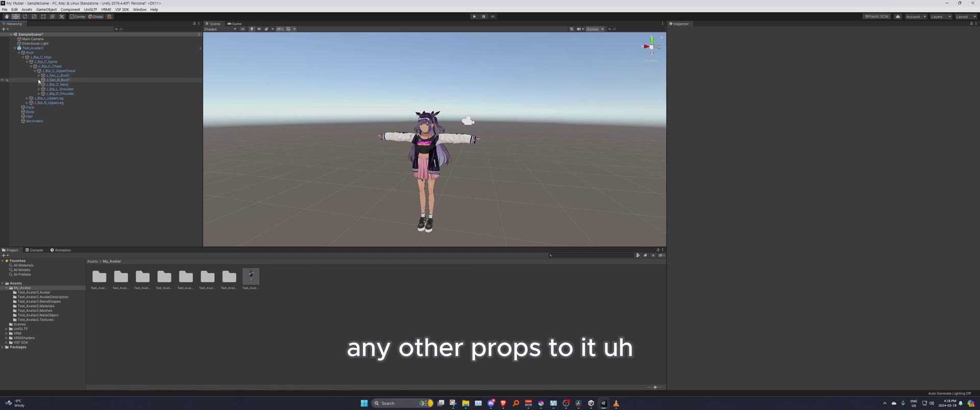
{"action": "left_click", "coordinate": [39, 84]}
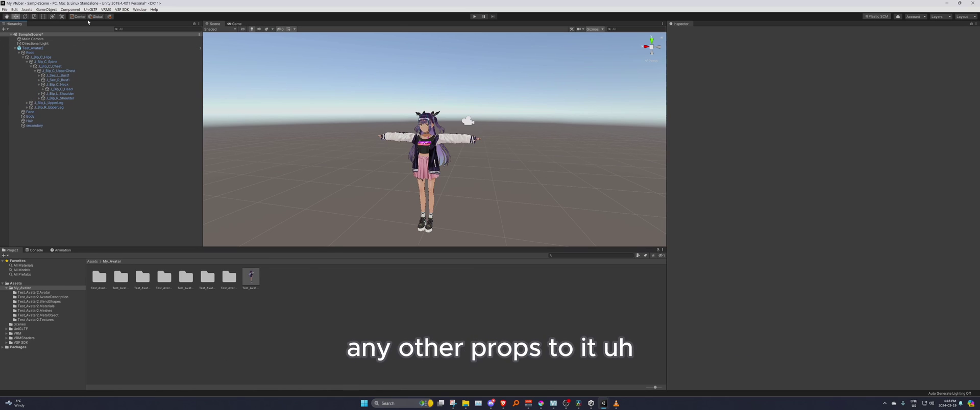
{"action": "left_click", "coordinate": [124, 9]}
{"action": "left_click", "coordinate": [141, 16]}
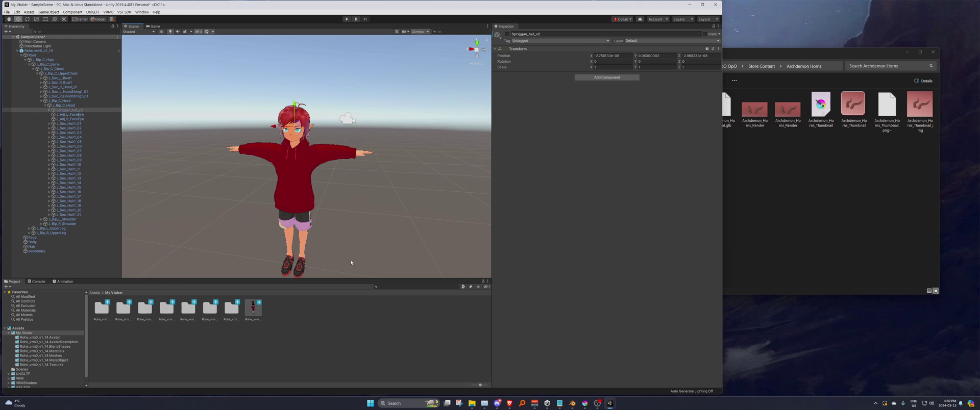
Step: Import the Archdemon_Horns Unity package from the Archdemon Horns folder into the project with all its items
{"action": "left_click", "coordinate": [140, 356]}
{"action": "left_click", "coordinate": [843, 190]}
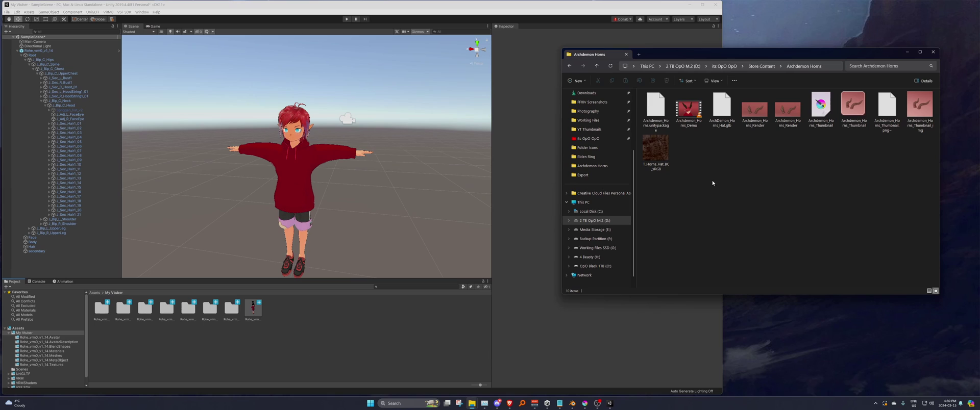
{"action": "left_click", "coordinate": [656, 110]}
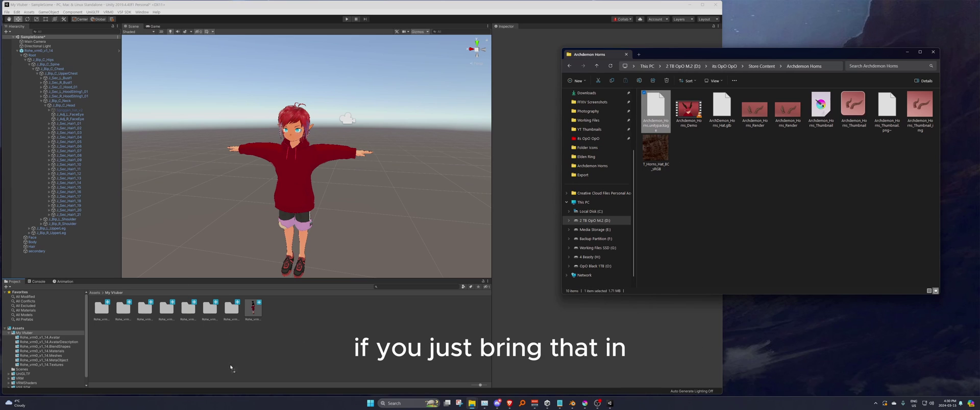
{"action": "left_click_drag", "start_coordinate": [240, 347], "coordinate": [240, 346]}
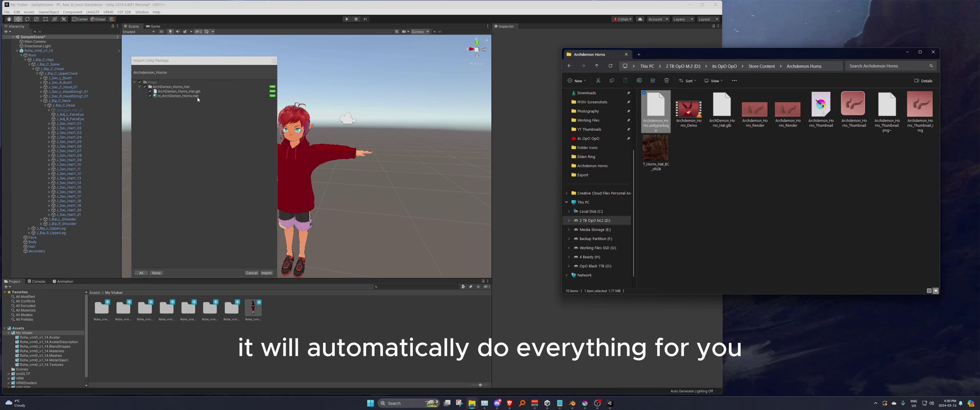
{"action": "left_click", "coordinate": [266, 273]}
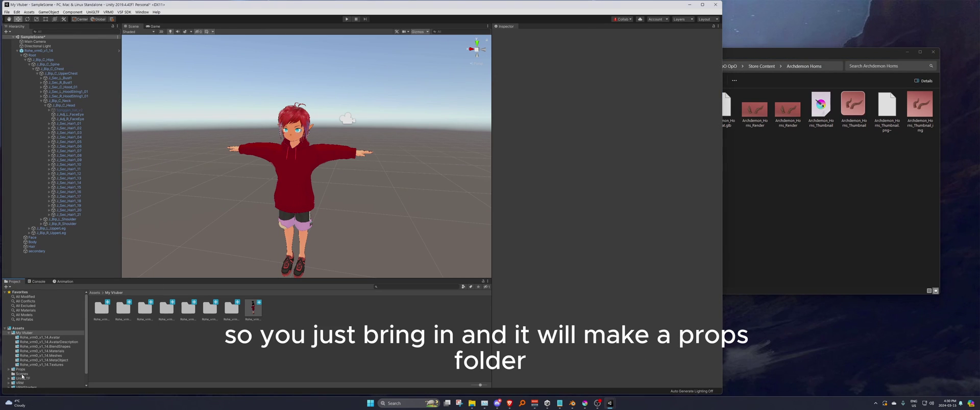
Step: Open the ArchDemon_Horns_Hat folder within Props and examine the horns material's MToon shader settings
{"action": "left_click", "coordinate": [21, 369]}
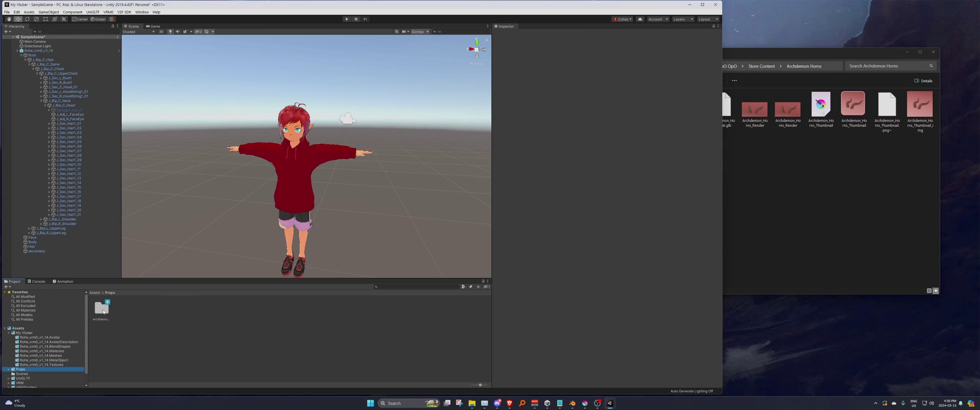
{"action": "double_click", "coordinate": [103, 310]}
{"action": "left_click", "coordinate": [128, 334]}
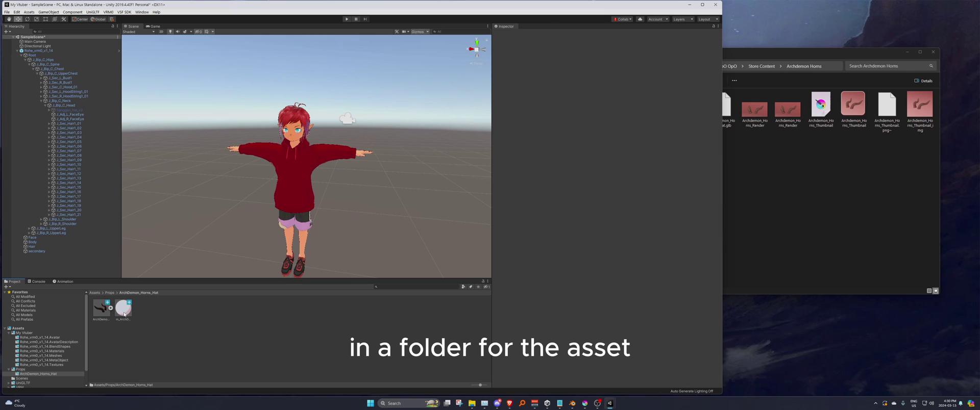
{"action": "left_click", "coordinate": [124, 312]}
{"action": "scroll", "coordinate": [284, 260], "scroll_direction": "down", "scroll_amount": 3}
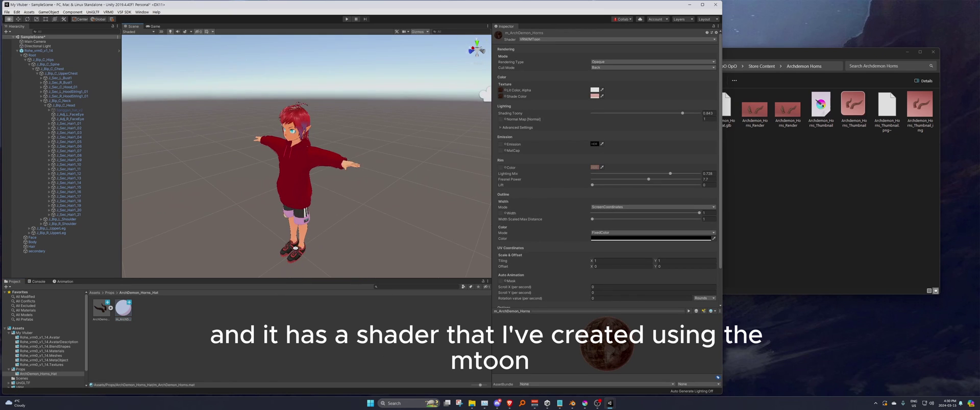
{"action": "middle_click_drag", "start_coordinate": [284, 260], "coordinate": [315, 184]}
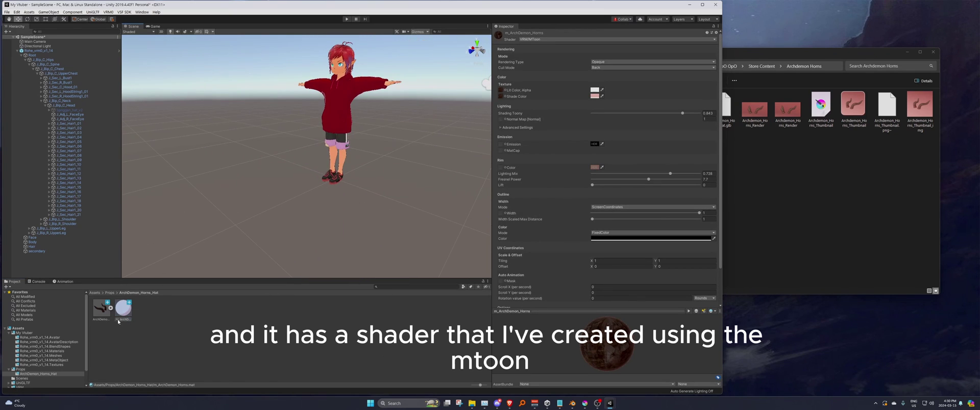
Step: Add the ArchDemon_Horns_Hat model at the root of the scene and inspect its shading up close
{"action": "left_click_drag", "start_coordinate": [77, 269], "coordinate": [72, 267]}
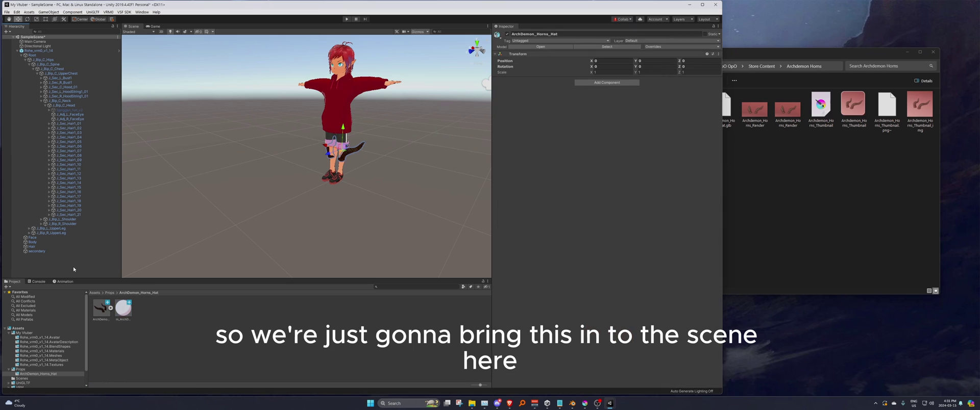
{"action": "left_click_drag", "start_coordinate": [367, 166], "coordinate": [265, 204], "text": "alt"}
{"action": "scroll", "coordinate": [285, 194], "scroll_direction": "up", "scroll_amount": 5}
{"action": "left_click_drag", "start_coordinate": [310, 172], "coordinate": [372, 204], "text": "alt"}
{"action": "left_click", "coordinate": [350, 225]}
{"action": "middle_click_drag", "start_coordinate": [372, 203], "coordinate": [322, 197]}
{"action": "mouse_move", "coordinate": [322, 197]}
{"action": "left_mouse_down", "text": "alt"}
{"action": "mouse_move", "coordinate": [335, 199]}
{"action": "mouse_move", "coordinate": [316, 199]}
{"action": "left_mouse_up", "text": "alt"}
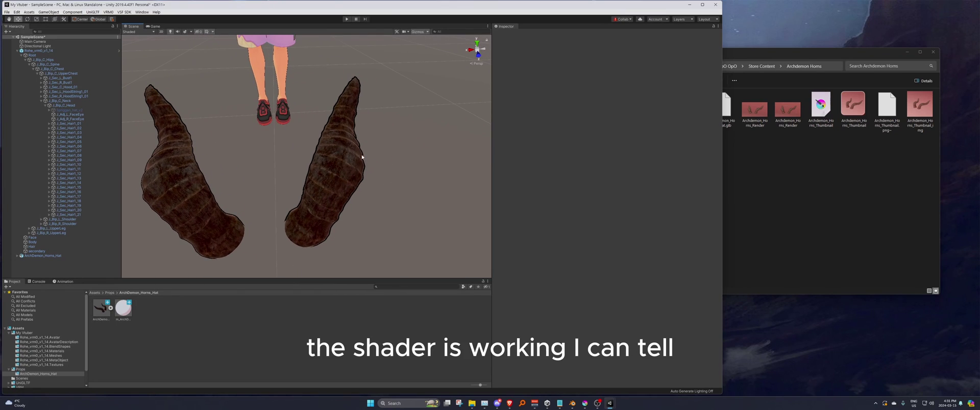
{"action": "left_click_drag", "start_coordinate": [365, 153], "coordinate": [328, 154], "text": "alt"}
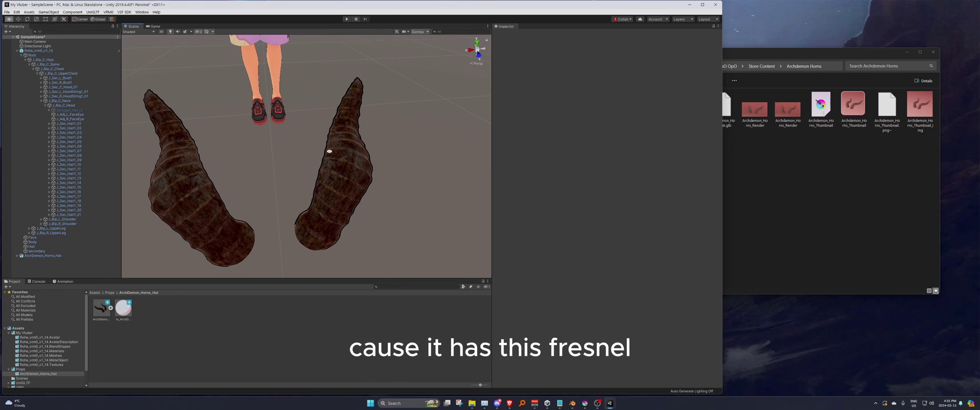
{"action": "left_click", "coordinate": [335, 189]}
Step: Try None as the outline width mode on the horns material and restore it to ScreenCoordinates
{"action": "left_click", "coordinate": [127, 316]}
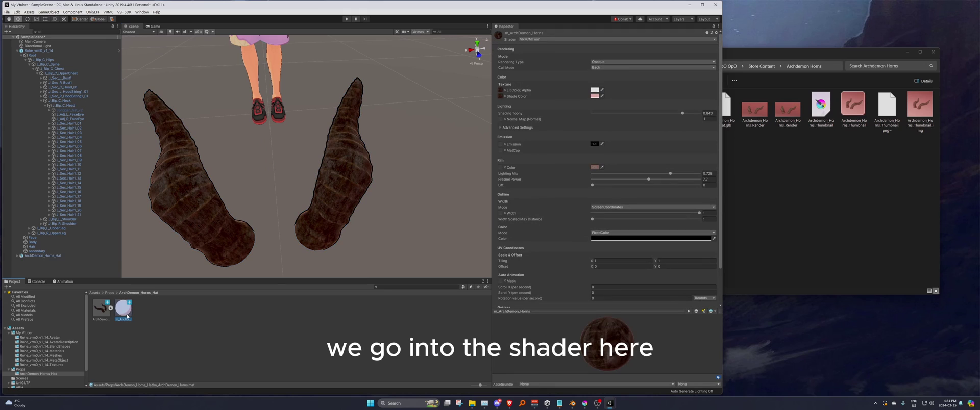
{"action": "left_click", "coordinate": [612, 207]}
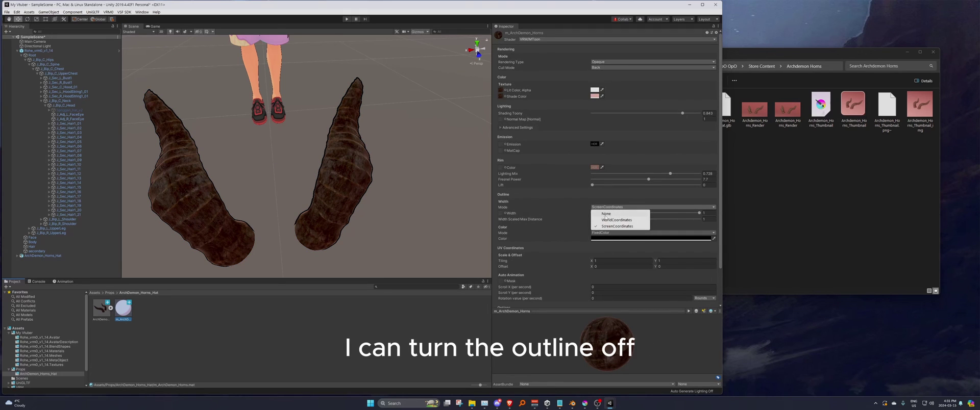
{"action": "left_click", "coordinate": [607, 211]}
{"action": "left_click_drag", "start_coordinate": [358, 206], "coordinate": [350, 193], "text": "alt"}
{"action": "left_click", "coordinate": [611, 208]}
{"action": "left_click", "coordinate": [607, 220]}
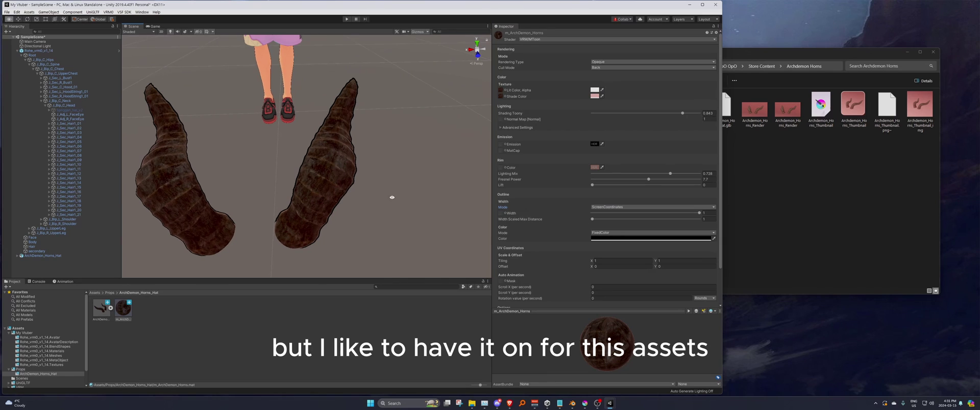
Step: Select the avatar prefab in the scene and open its prefab asset for editing
{"action": "left_click_drag", "start_coordinate": [429, 240], "coordinate": [233, 207], "text": "alt"}
{"action": "scroll", "coordinate": [293, 219], "scroll_direction": "down", "scroll_amount": 6}
{"action": "left_click", "coordinate": [245, 194]}
{"action": "key", "text": "w"}
{"action": "left_click_drag", "start_coordinate": [270, 177], "coordinate": [85, 70]}
{"action": "left_click", "coordinate": [60, 51]}
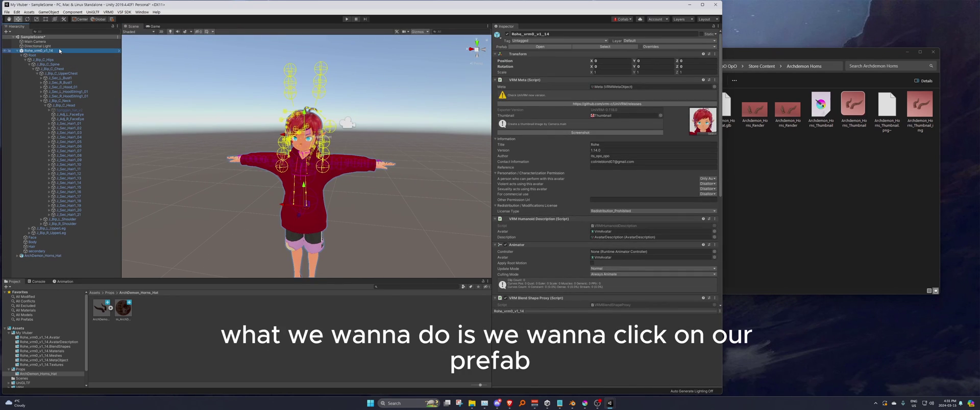
{"action": "right_click", "coordinate": [59, 50]}
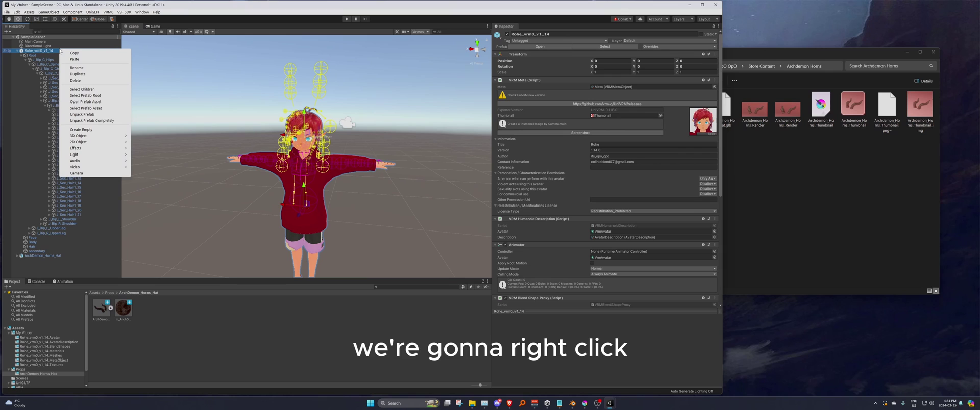
{"action": "left_click", "coordinate": [105, 102]}
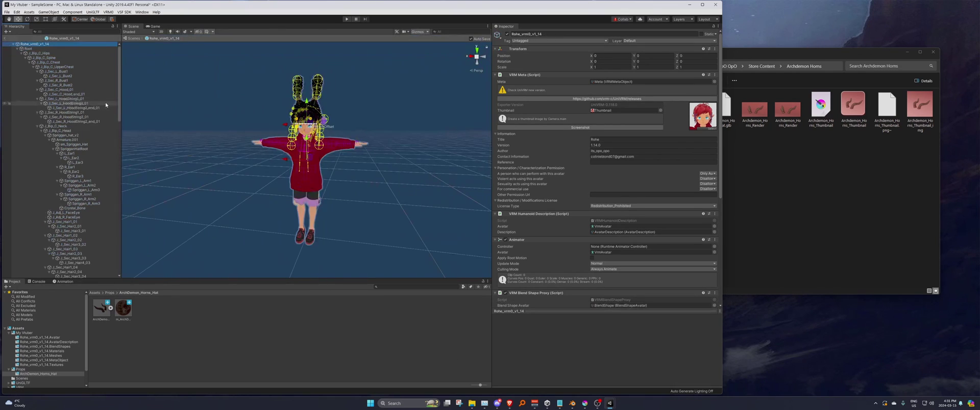
Step: Collapse the J_Bip_C_Head bone and all of its children in the prefab's hierarchy
{"action": "left_click", "coordinate": [387, 232]}
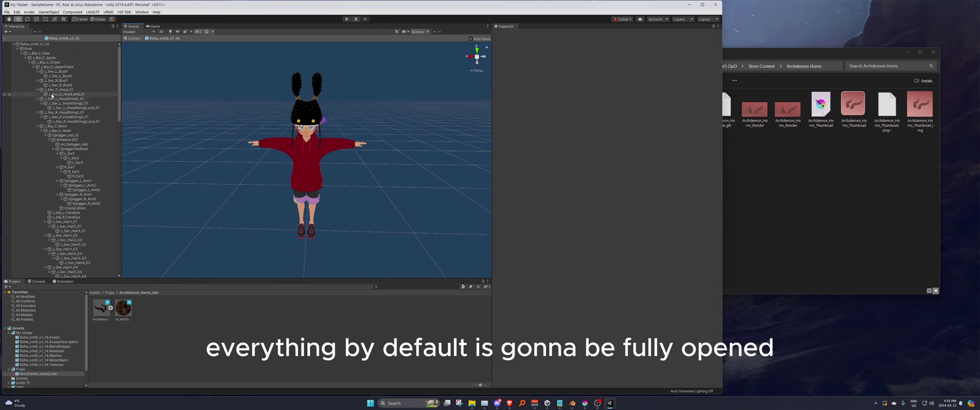
{"action": "scroll", "coordinate": [56, 112], "scroll_direction": "down", "scroll_amount": 5}
{"action": "scroll", "coordinate": [77, 148], "scroll_direction": "up", "scroll_amount": 5}
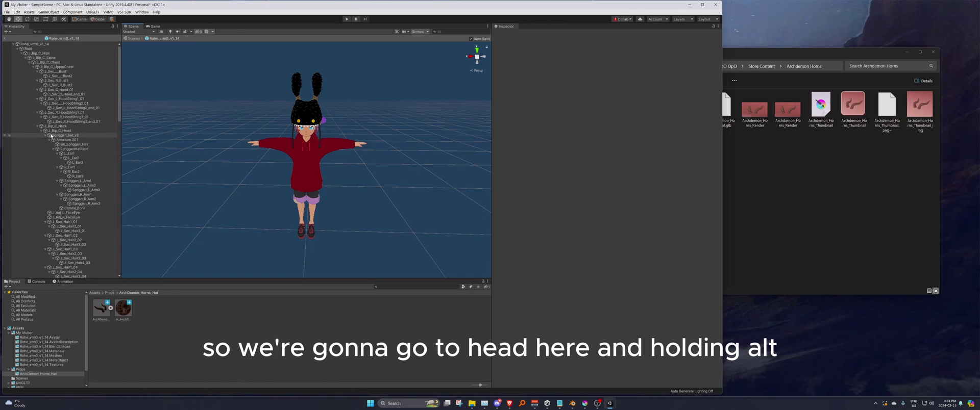
{"action": "key", "text": "alt"}
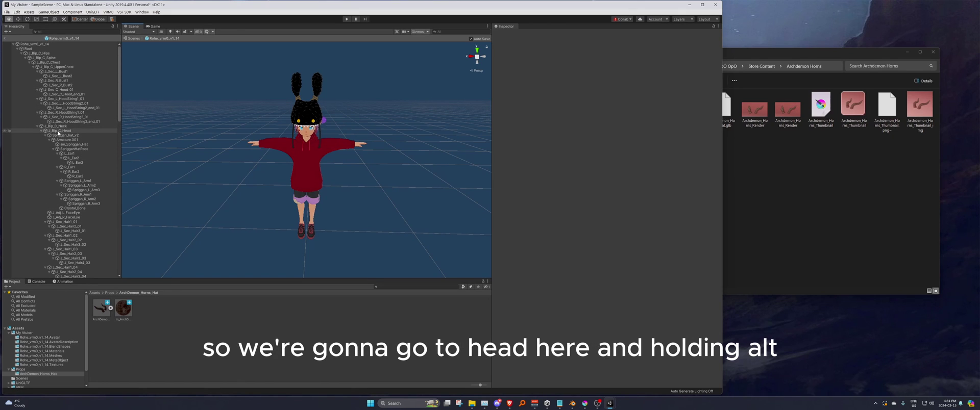
{"action": "left_click", "coordinate": [43, 131], "text": "alt"}
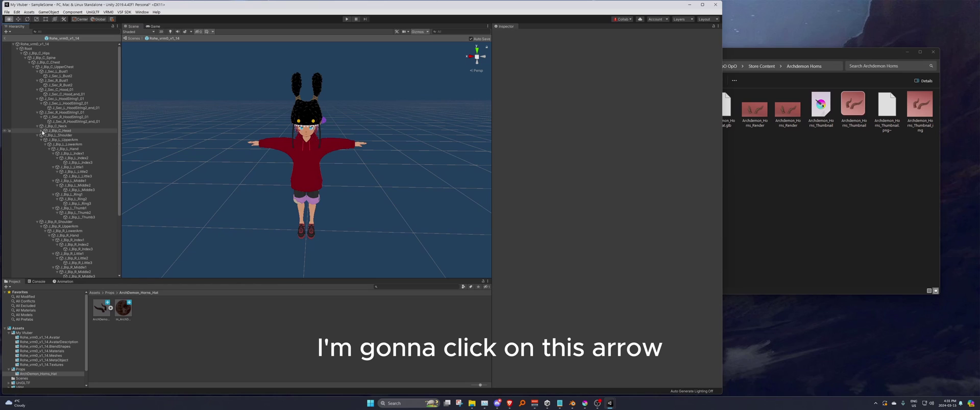
Step: Collapse the left and right shoulder bones and both upper-leg bones in the prefab's hierarchy
{"action": "left_click", "coordinate": [38, 135]}
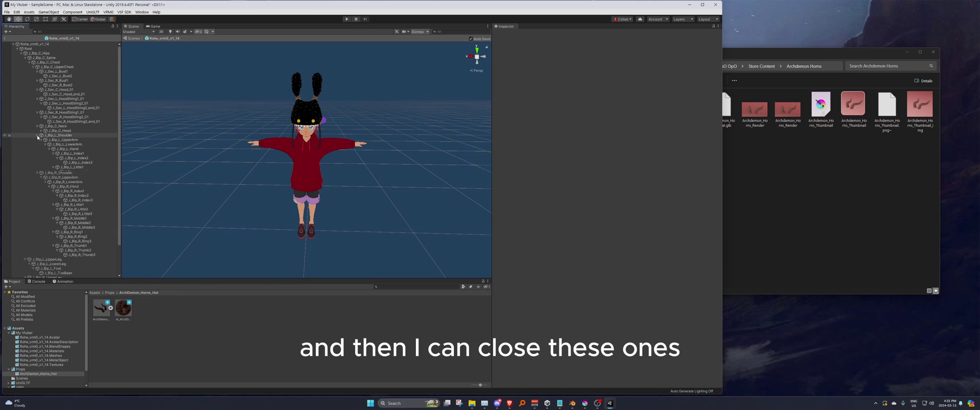
{"action": "left_click", "coordinate": [38, 139]}
{"action": "left_click", "coordinate": [25, 144]}
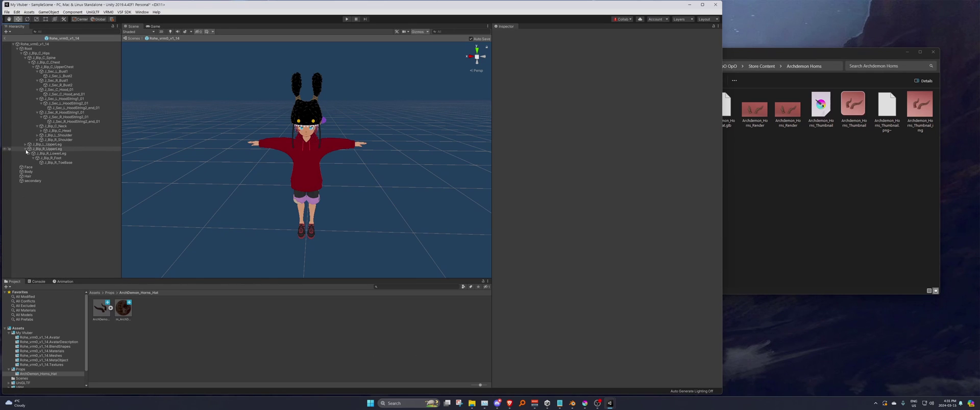
{"action": "left_click", "coordinate": [25, 149]}
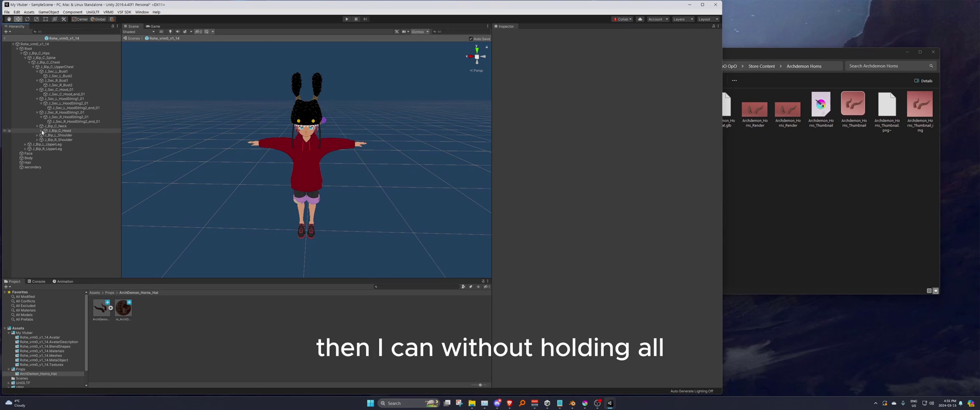
Step: Deactivate Spriggan_hat_v2 under the J_Bip_C_Head bone and add the ArchDemon_Horns_Hat prop as a child of that bone
{"action": "left_click", "coordinate": [41, 132]}
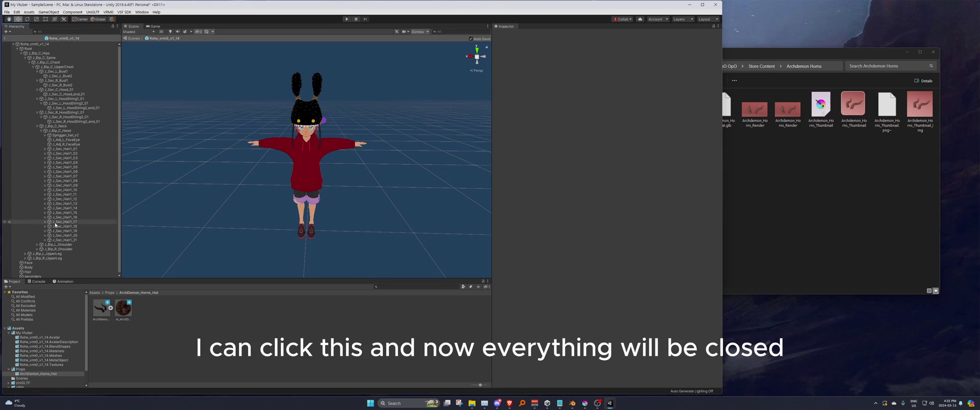
{"action": "left_click", "coordinate": [66, 135]}
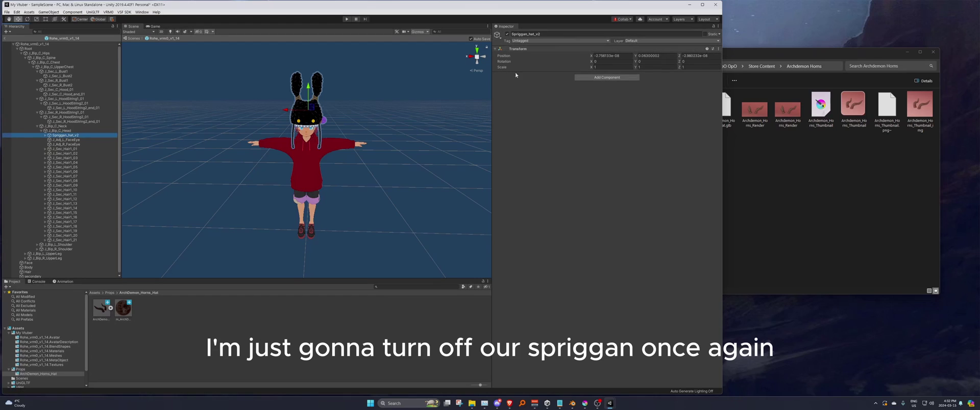
{"action": "left_click", "coordinate": [507, 33]}
{"action": "left_click", "coordinate": [291, 157]}
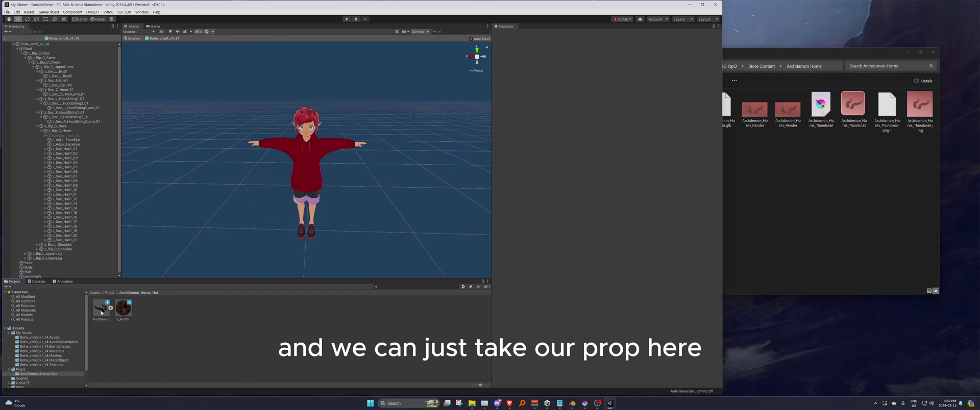
{"action": "left_click_drag", "start_coordinate": [101, 312], "coordinate": [64, 136]}
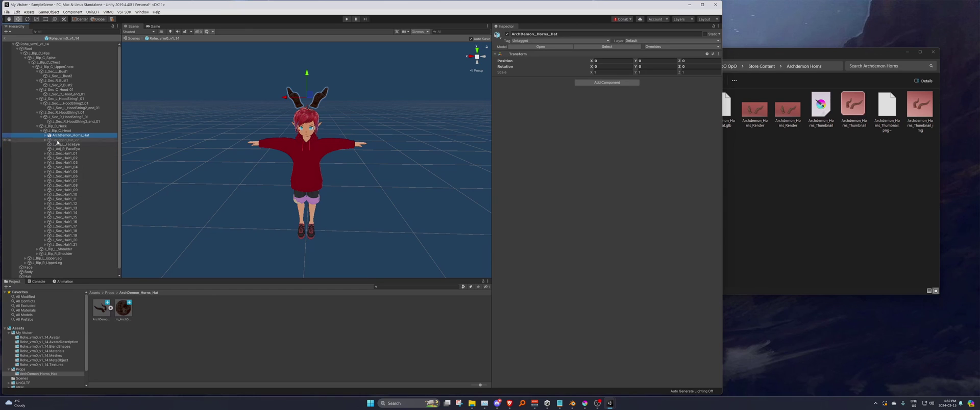
Step: Try to move the ArchDemon horns on the avatar's head, and undo the move
{"action": "left_click_drag", "start_coordinate": [389, 170], "coordinate": [341, 195], "text": "alt"}
{"action": "scroll", "coordinate": [245, 176], "scroll_direction": "up", "scroll_amount": 5}
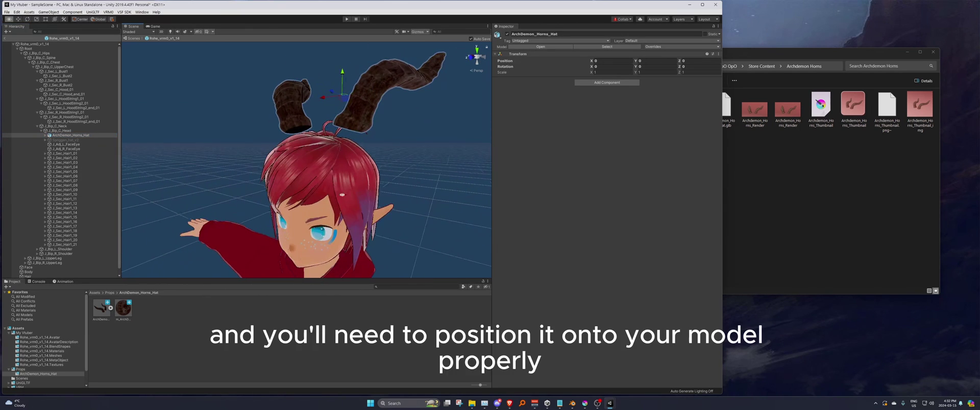
{"action": "left_click_drag", "start_coordinate": [358, 128], "coordinate": [403, 127], "text": "alt"}
{"action": "key", "text": "w"}
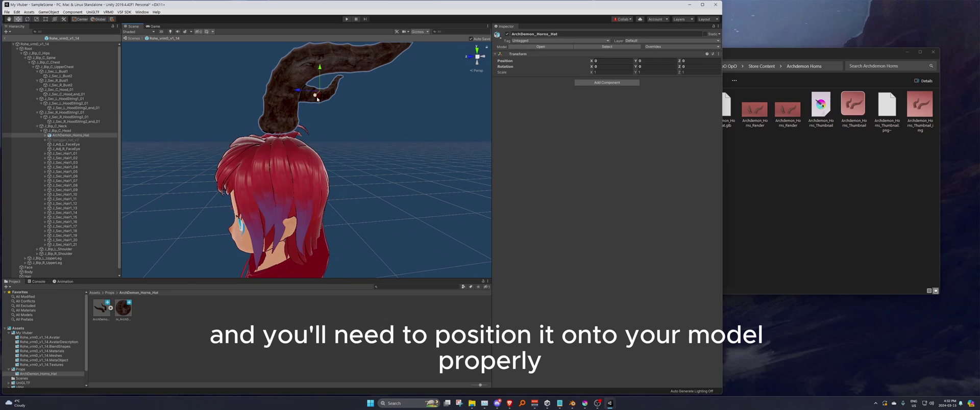
{"action": "left_click_drag", "start_coordinate": [305, 103], "coordinate": [319, 102]}
{"action": "key", "text": "ctrl+z"}
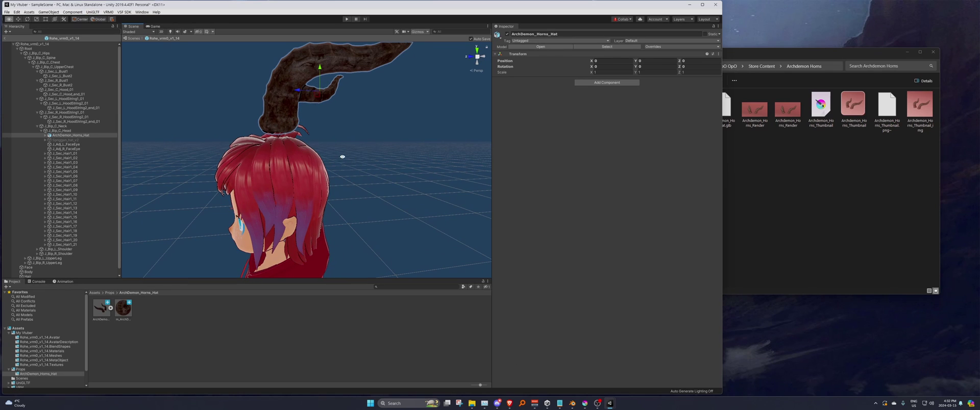
Step: Move the ArchDemon horns down onto the avatar's head, to about Y -0.052 and Z 0.02
{"action": "left_click_drag", "start_coordinate": [339, 157], "coordinate": [209, 34], "text": "alt"}
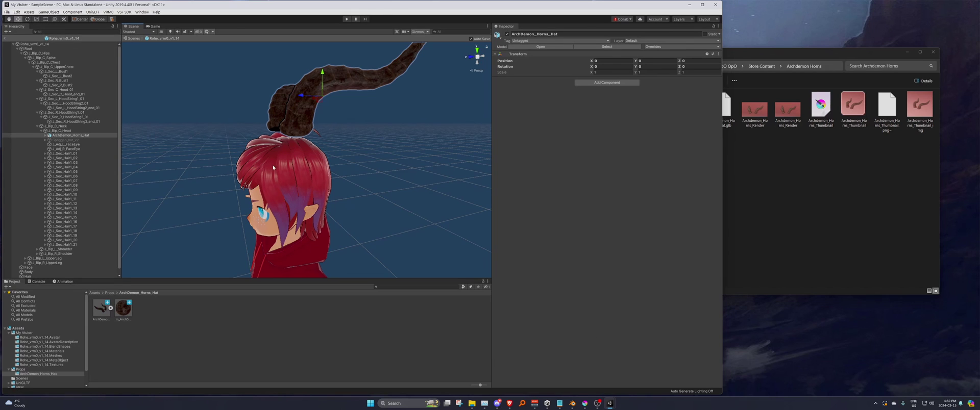
{"action": "left_click_drag", "start_coordinate": [285, 176], "coordinate": [267, 179], "text": "alt"}
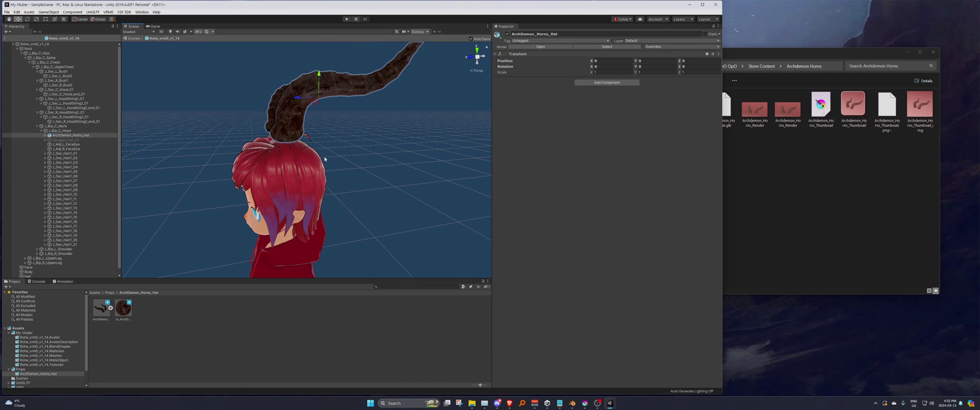
{"action": "key", "text": "e"}
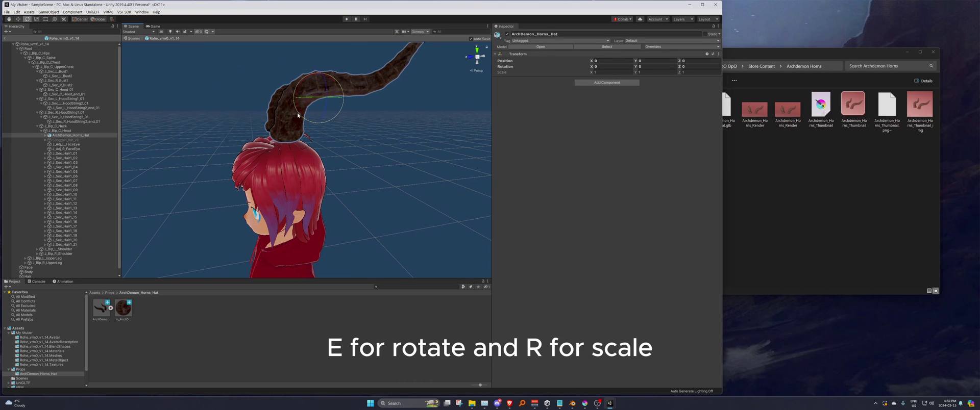
{"action": "key", "text": "r"}
{"action": "key", "text": "w"}
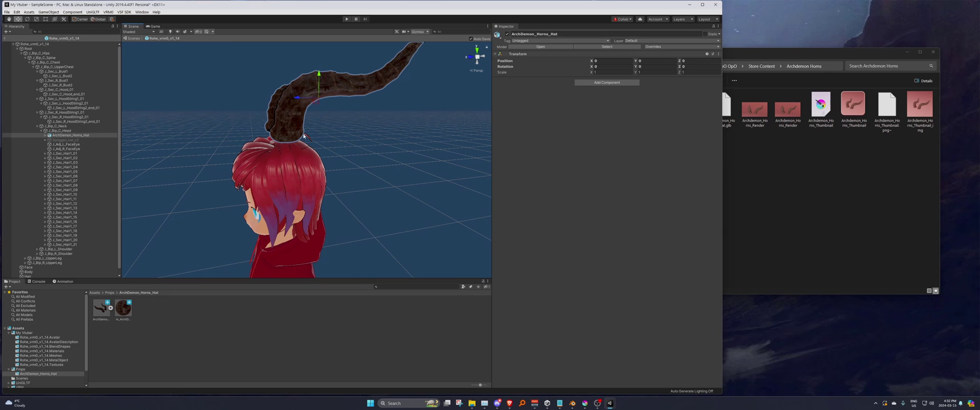
{"action": "left_click_drag", "start_coordinate": [313, 101], "coordinate": [245, 168]}
{"action": "key", "text": "ctrl+z"}
{"action": "left_click_drag", "start_coordinate": [315, 101], "coordinate": [284, 137]}
{"action": "left_click", "coordinate": [276, 187]}
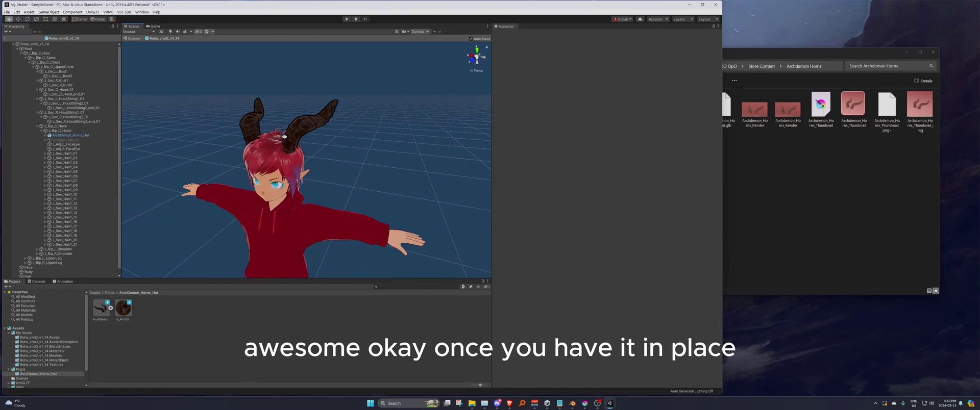
Step: Exit prefab editing, return to the scene, and view the whole avatar wearing the horns
{"action": "left_click", "coordinate": [6, 40]}
{"action": "left_click_drag", "start_coordinate": [308, 195], "coordinate": [347, 202], "text": "alt"}
{"action": "scroll", "coordinate": [352, 207], "scroll_direction": "down", "scroll_amount": 3}
{"action": "left_click", "coordinate": [357, 213]}
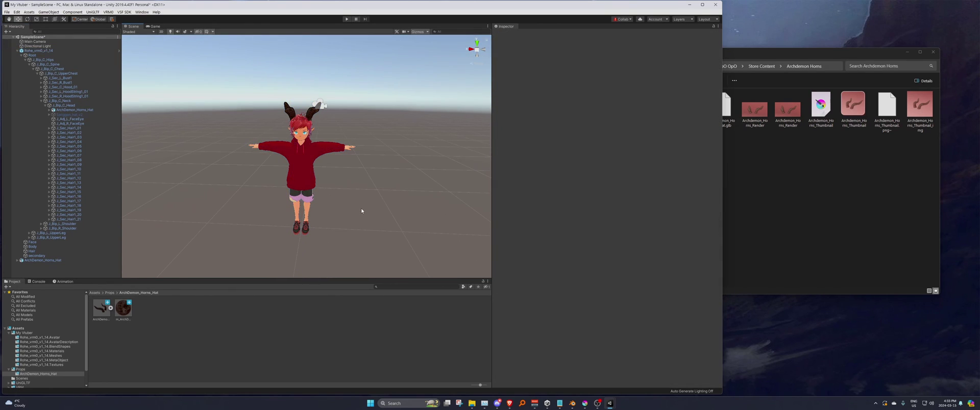
Step: Create a folder named Animations inside the My Vtuber assets folder and open it
{"action": "left_click", "coordinate": [13, 333]}
{"action": "left_click", "coordinate": [25, 329]}
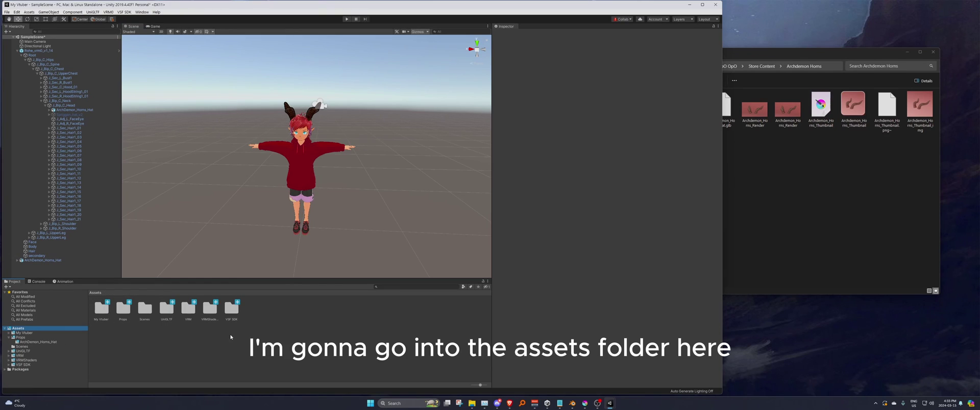
{"action": "left_click", "coordinate": [9, 333]}
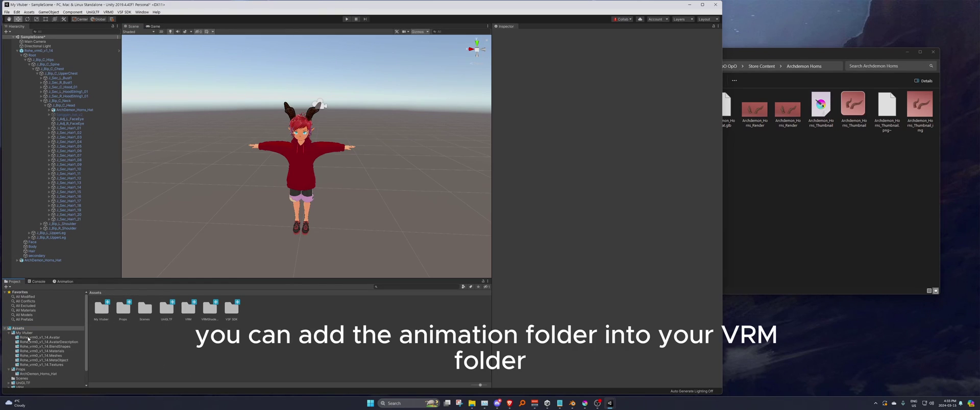
{"action": "left_click", "coordinate": [25, 333]}
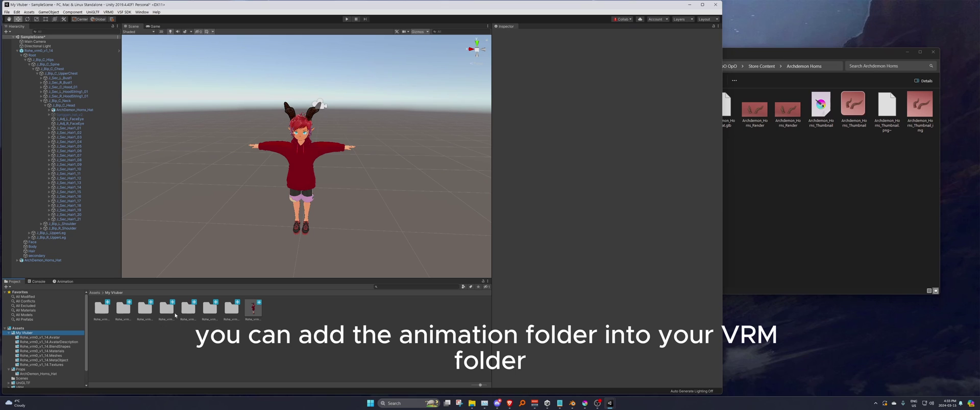
{"action": "right_click", "coordinate": [156, 351]}
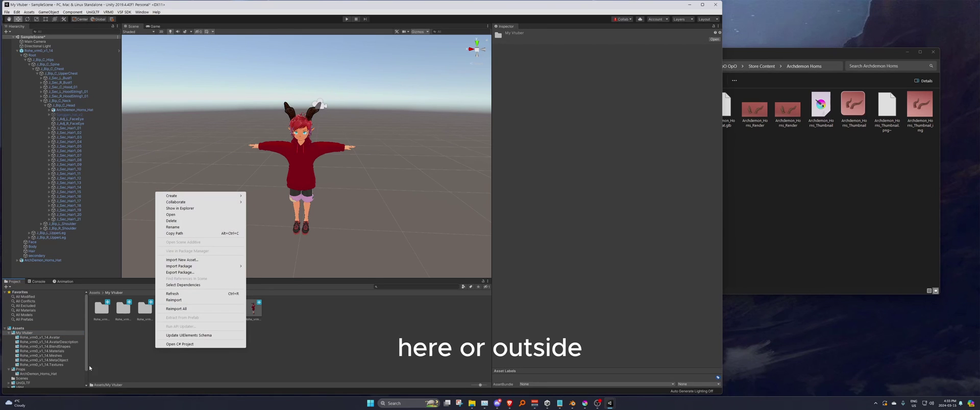
{"action": "mouse_move", "coordinate": [228, 197]}
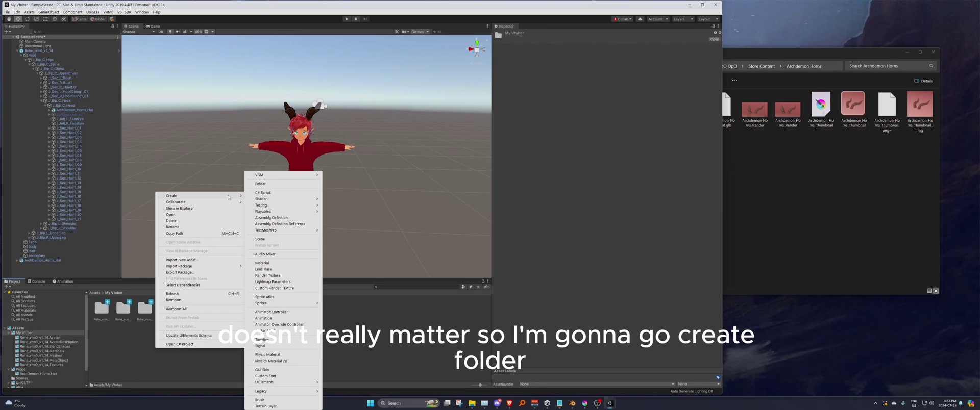
{"action": "left_click", "coordinate": [288, 184]}
{"action": "type", "text": "Animati"}
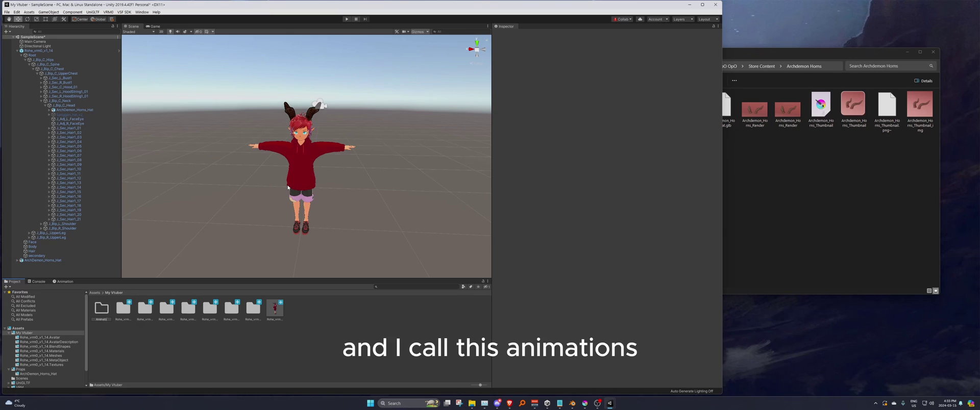
{"action": "type", "text": "ons"}
{"action": "key", "text": "Return"}
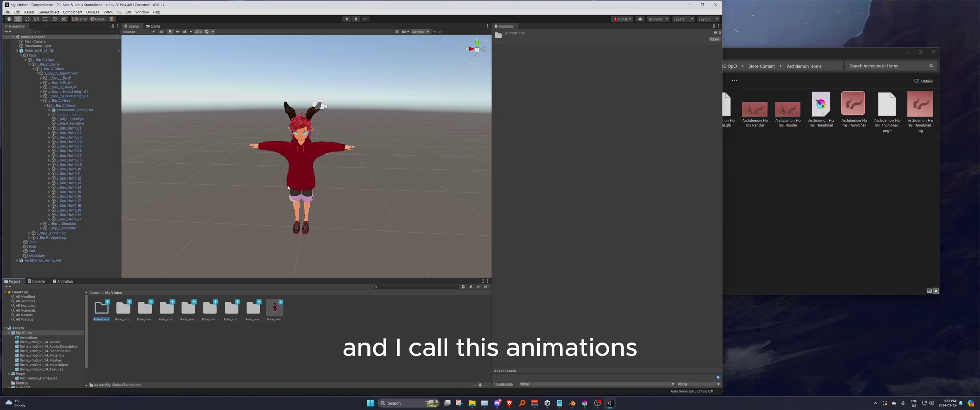
{"action": "double_click", "coordinate": [104, 315]}
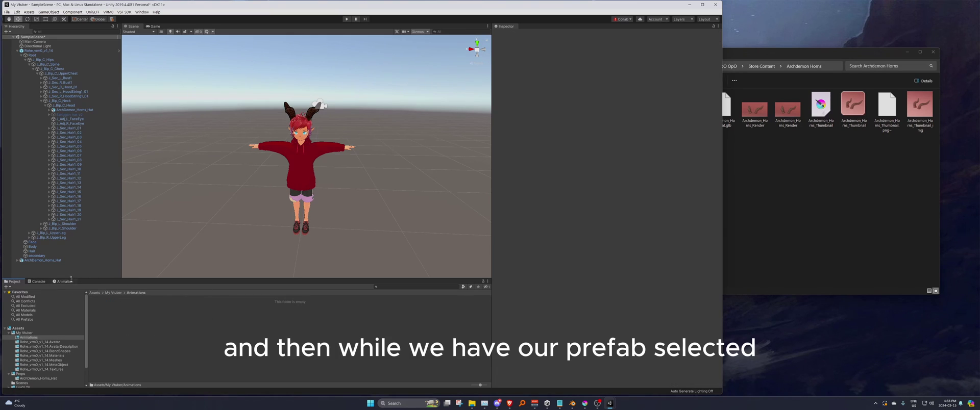
Step: Create an animation clip for the avatar prefab named Archdemon_Horns_Hat, saved in the Animations folder
{"action": "left_click", "coordinate": [43, 51]}
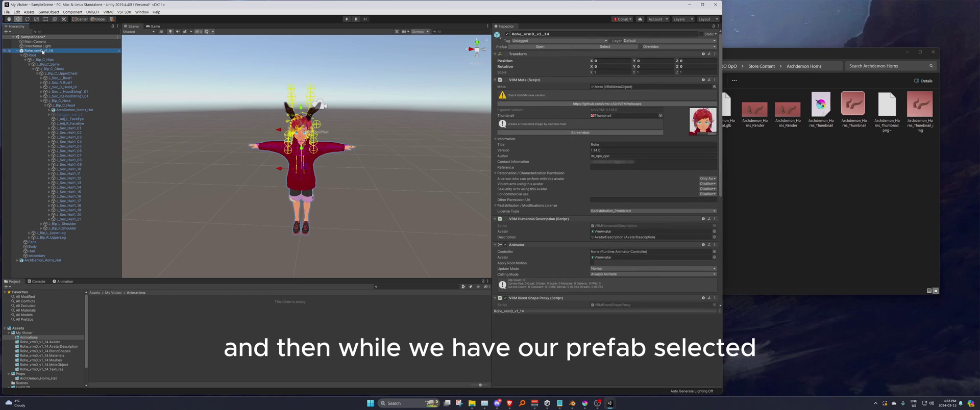
{"action": "left_click", "coordinate": [64, 281]}
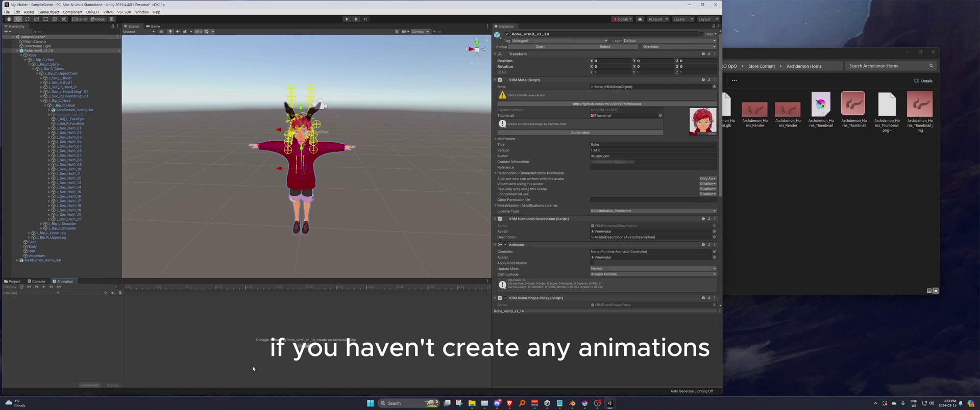
{"action": "left_click", "coordinate": [304, 347]}
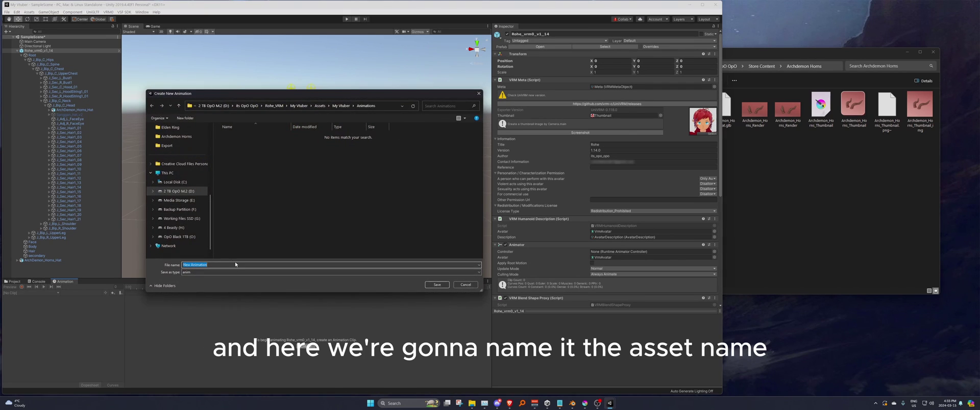
{"action": "type", "text": "Archdemon_Horns_Hat"}
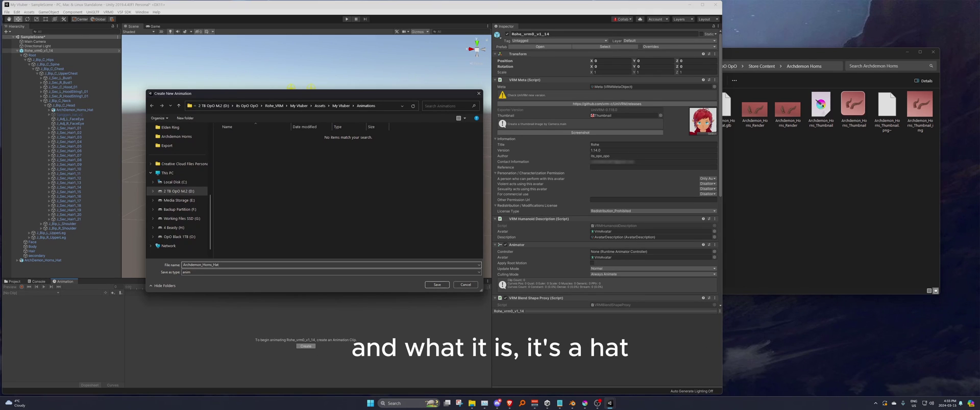
{"action": "key", "text": "Return"}
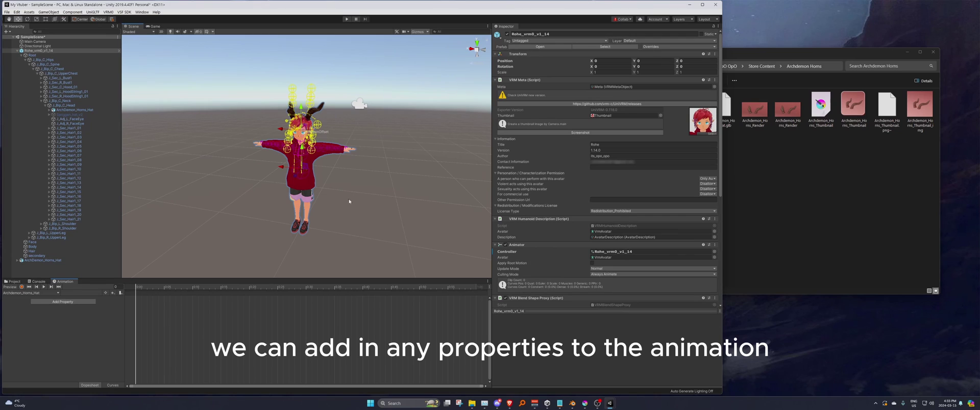
Step: Start recording the clip and key the ArchDemon_Horns_Hat under the head bone as inactive at frame 0
{"action": "left_click", "coordinate": [75, 110]}
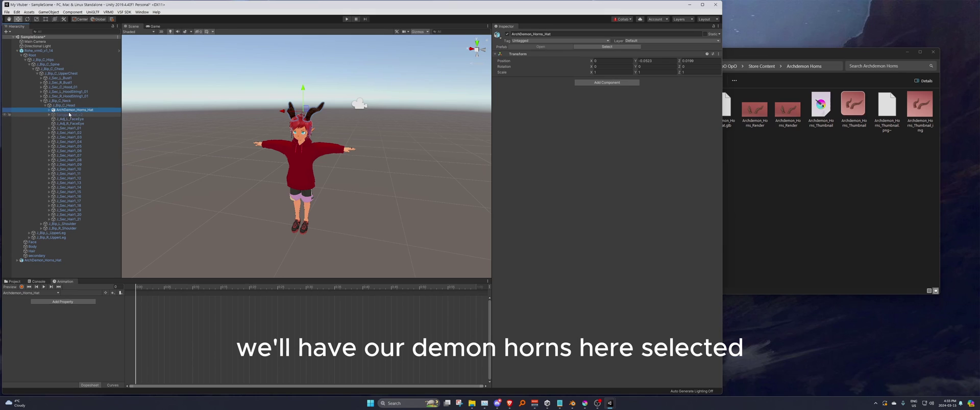
{"action": "left_click", "coordinate": [22, 287]}
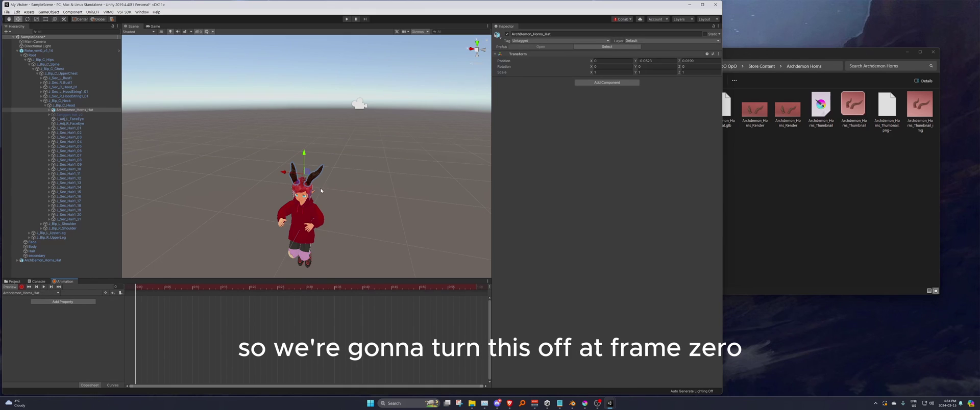
{"action": "left_click", "coordinate": [507, 34]}
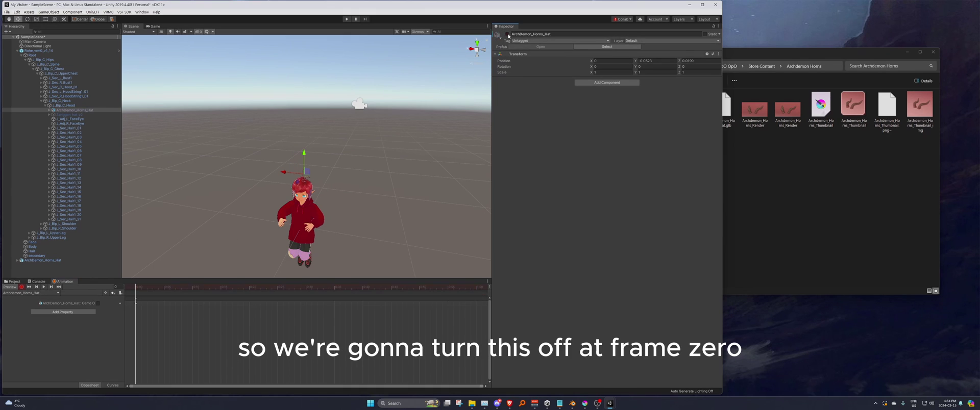
Step: Key the ArchDemon horns as active at frame 1 and stop recording the clip
{"action": "left_click", "coordinate": [140, 289]}
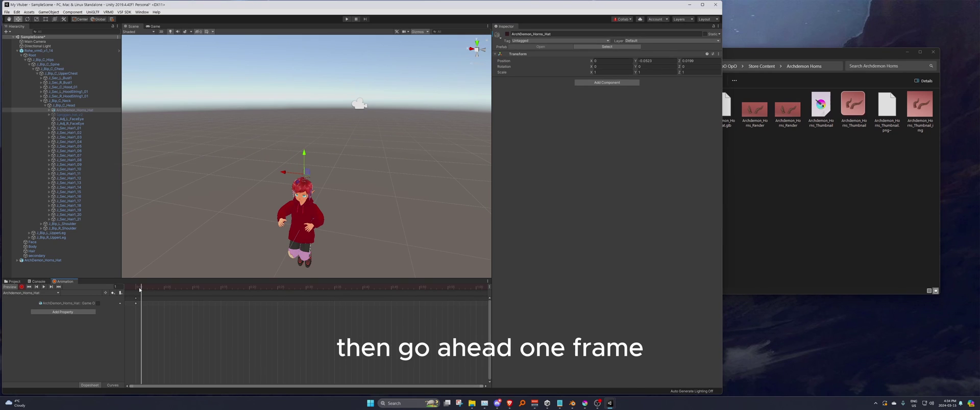
{"action": "left_click", "coordinate": [506, 34]}
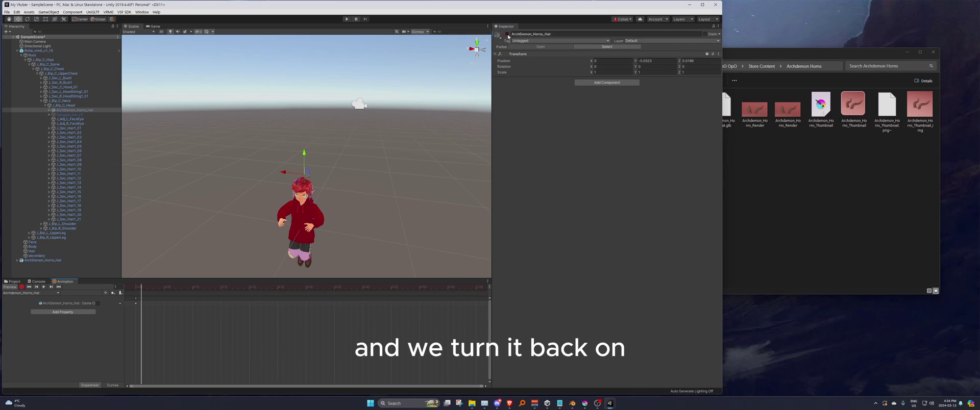
{"action": "left_click", "coordinate": [21, 287]}
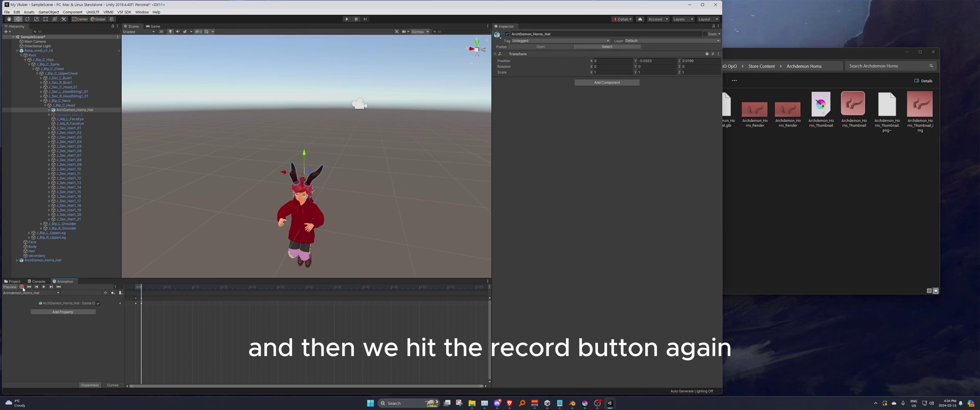
Step: Preview the Archdemon_Horns_Hat animation on the avatar, return to its first frame and exit preview mode
{"action": "left_click_drag", "start_coordinate": [342, 286], "coordinate": [345, 203], "text": "alt"}
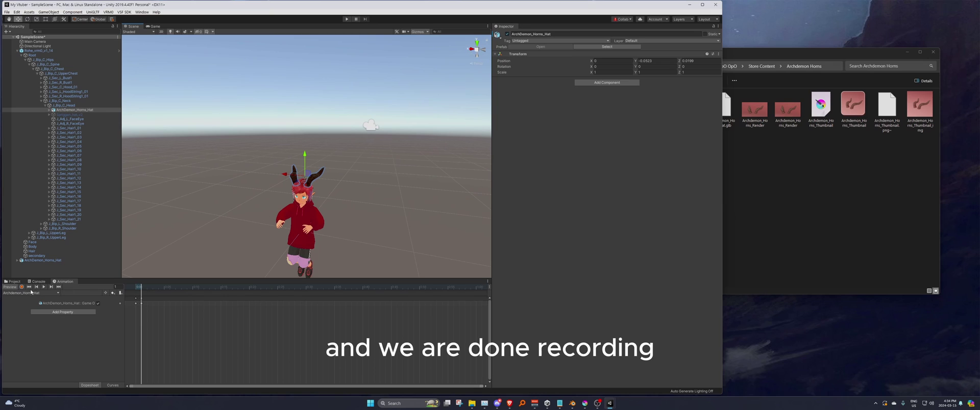
{"action": "left_click", "coordinate": [10, 287]}
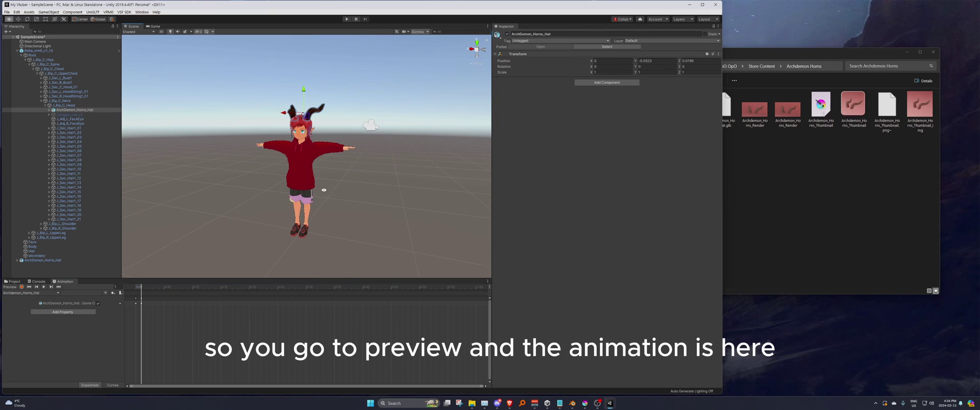
{"action": "left_click_drag", "start_coordinate": [204, 253], "coordinate": [207, 265], "text": "alt"}
{"action": "left_click_drag", "start_coordinate": [140, 288], "coordinate": [139, 288]}
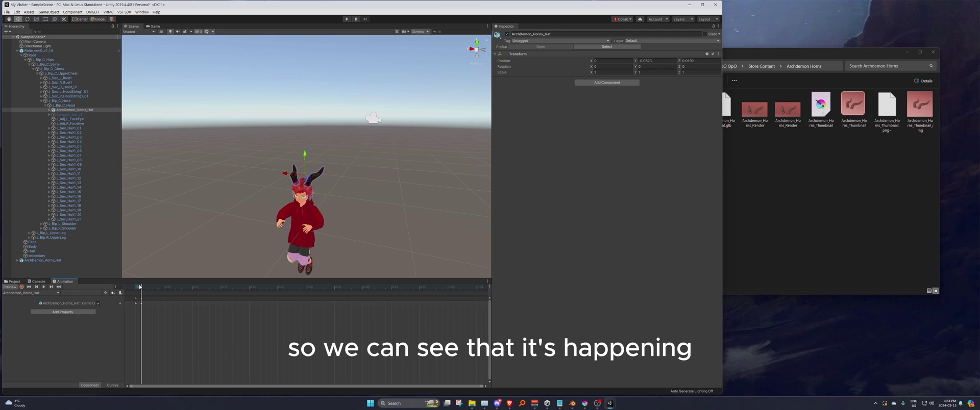
{"action": "left_click", "coordinate": [30, 287]}
{"action": "left_click", "coordinate": [14, 287]}
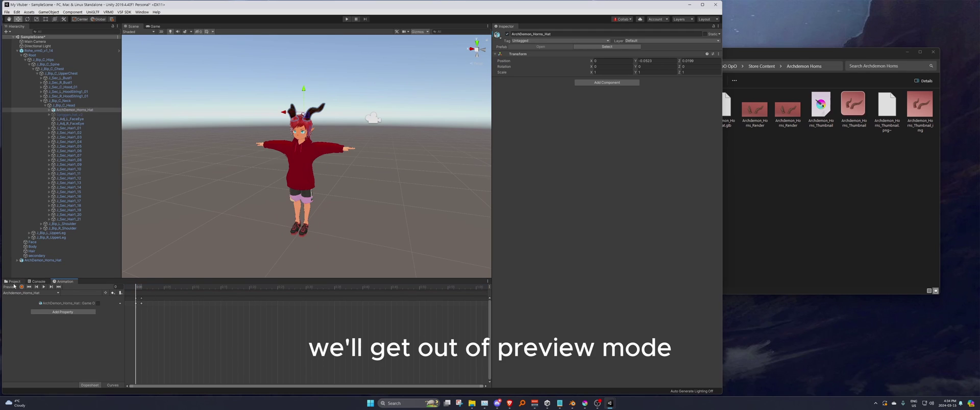
Step: Create a blend shape clip named Archdemon_Horn_Hat from the BlendShape asset in the avatar's BlendShapes folder
{"action": "left_click", "coordinate": [14, 281]}
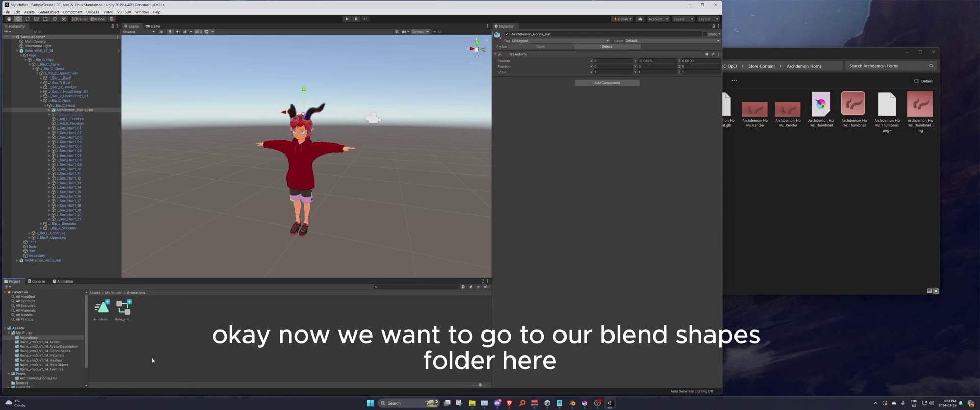
{"action": "left_click", "coordinate": [57, 351]}
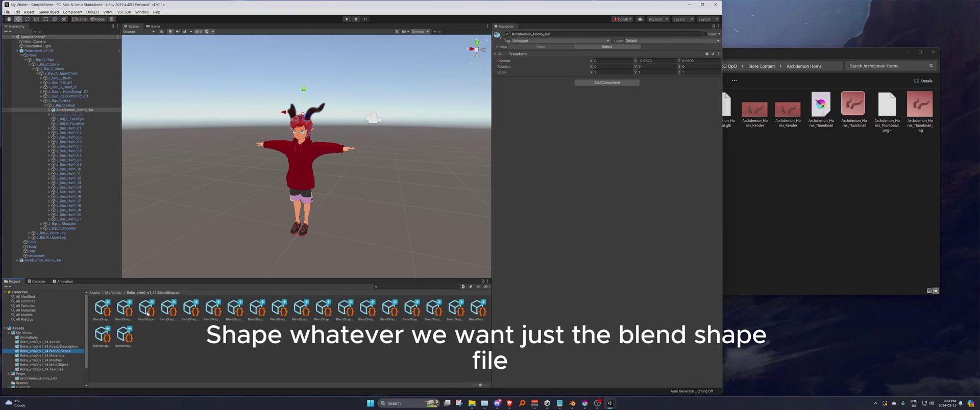
{"action": "left_click", "coordinate": [169, 308]}
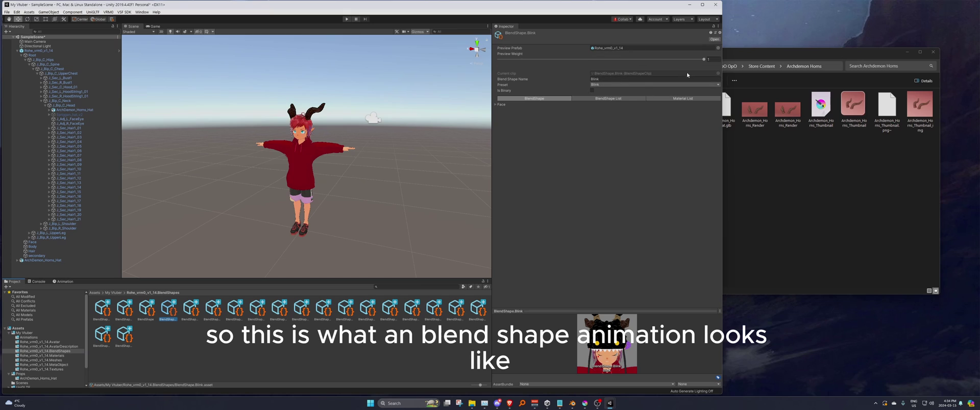
{"action": "left_click", "coordinate": [144, 312]}
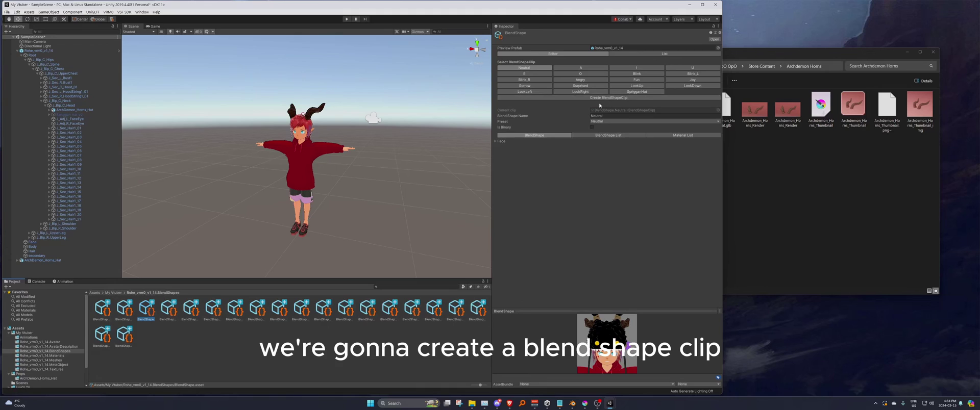
{"action": "left_click", "coordinate": [632, 98]}
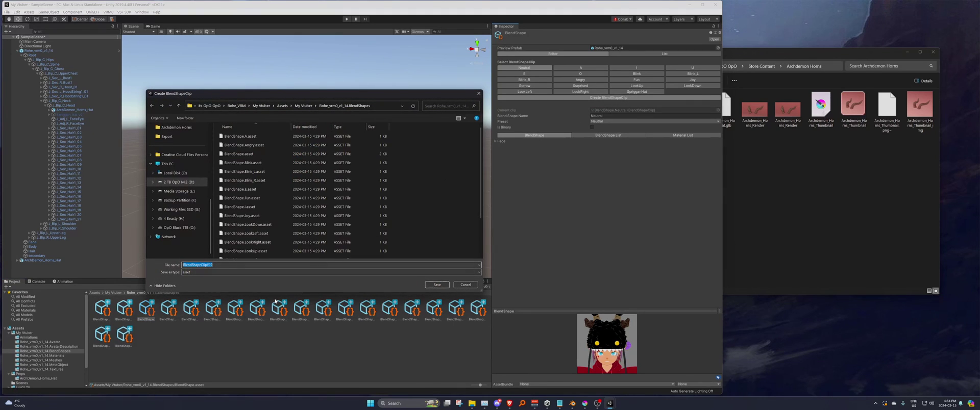
{"action": "type", "text": "Archde"}
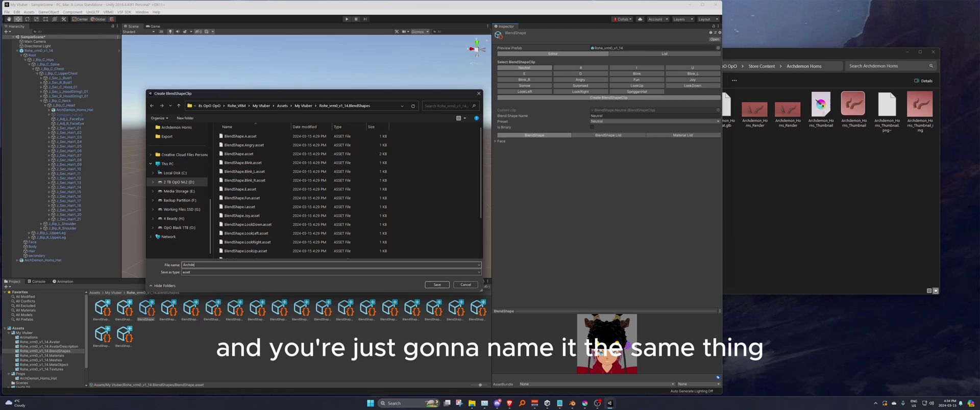
{"action": "type", "text": "mon_Horn_Hat"}
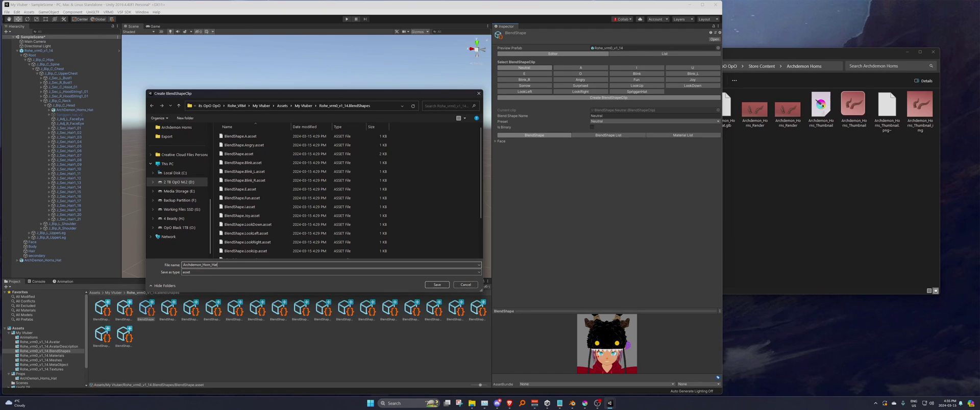
{"action": "key", "text": "Return"}
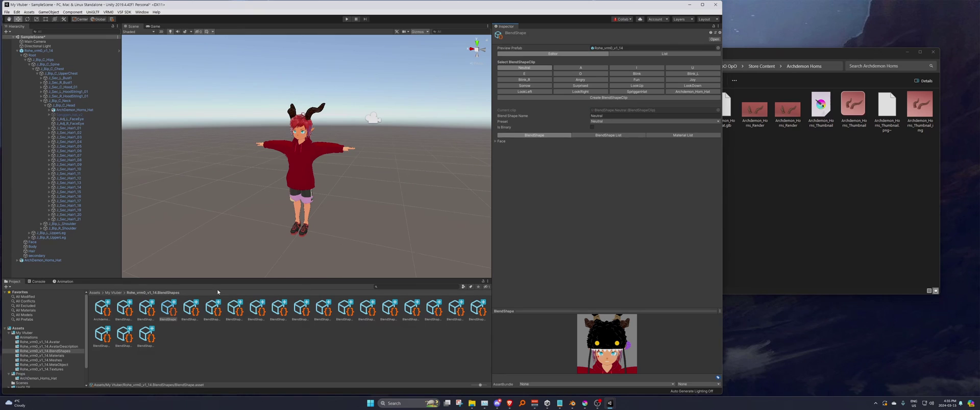
{"action": "left_click", "coordinate": [209, 350]}
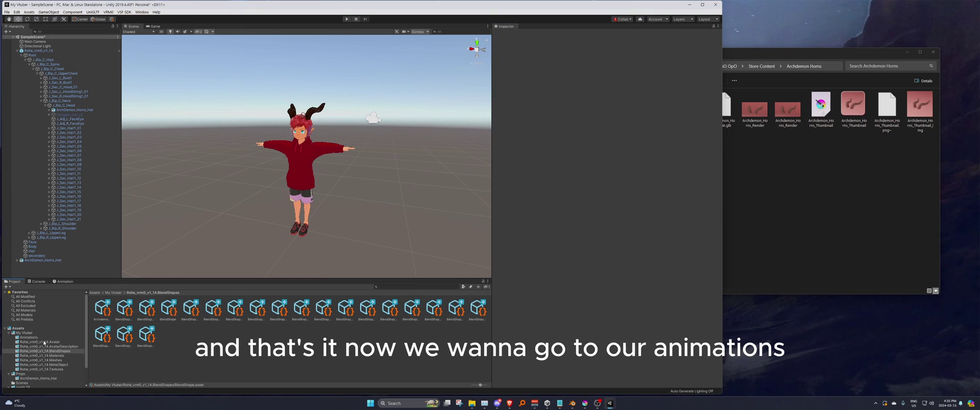
Step: Turn off Loop Time for the Archdemon_Horns_Hat animation clip in the Animations folder
{"action": "left_click", "coordinate": [28, 338]}
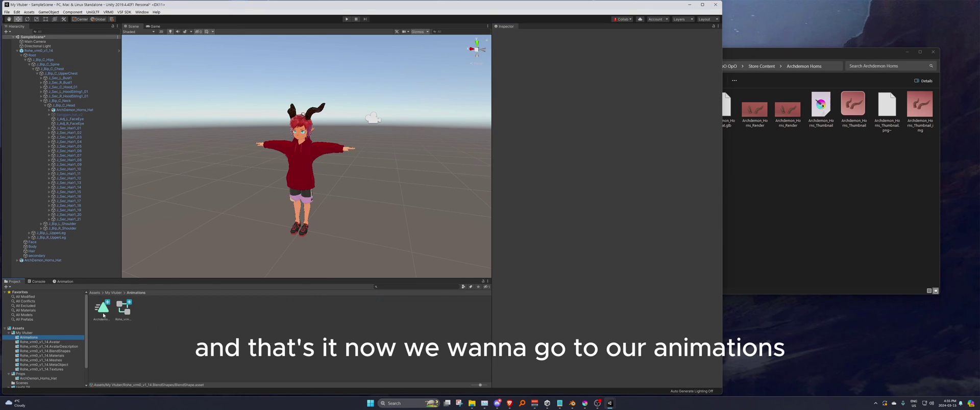
{"action": "left_click", "coordinate": [102, 309]}
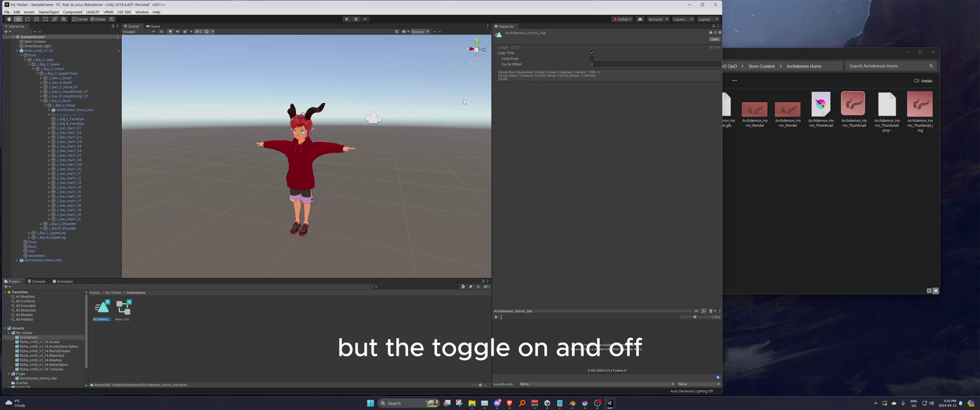
{"action": "left_click", "coordinate": [592, 53]}
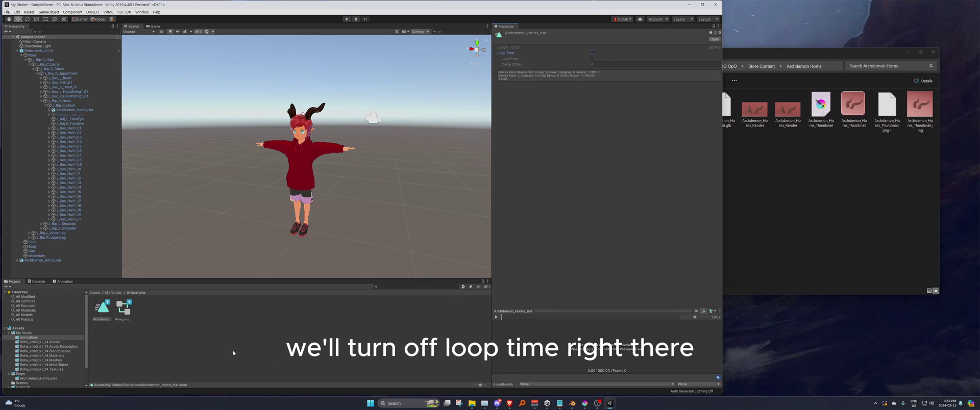
{"action": "left_click", "coordinate": [212, 358]}
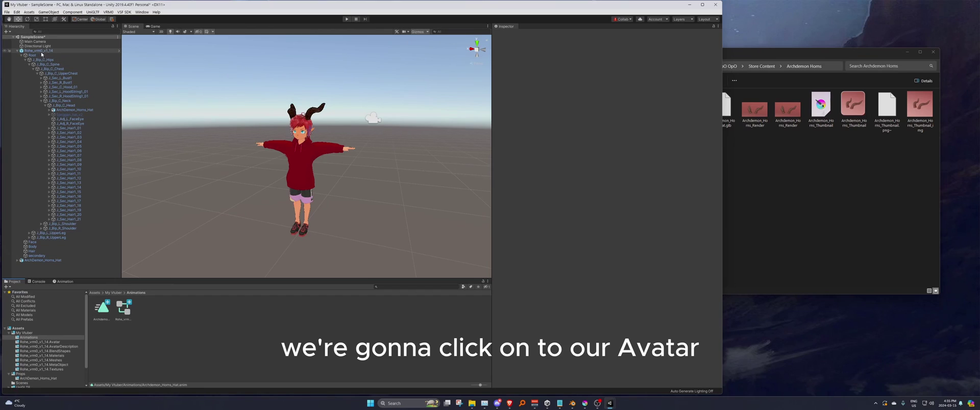
Step: Select the avatar prefab in the scene and collapse its Animator and all its VRM script components
{"action": "left_click", "coordinate": [41, 52]}
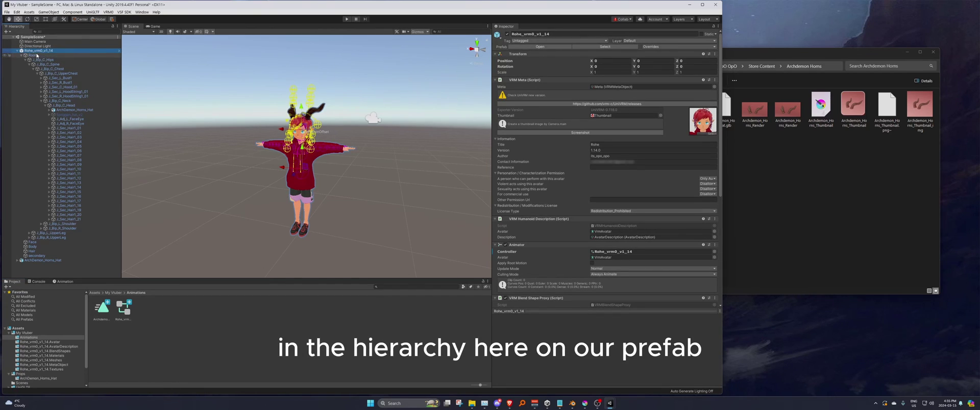
{"action": "left_click", "coordinate": [498, 80]}
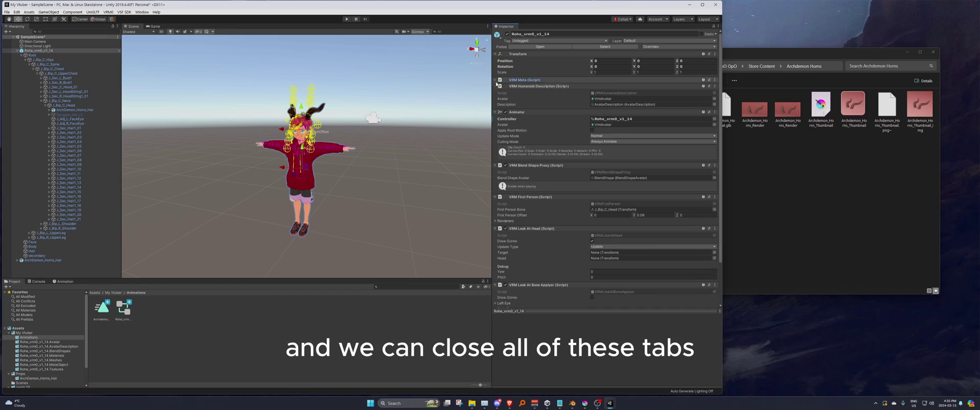
{"action": "left_click", "coordinate": [495, 86]}
{"action": "left_click", "coordinate": [495, 93]}
{"action": "left_click", "coordinate": [495, 98]}
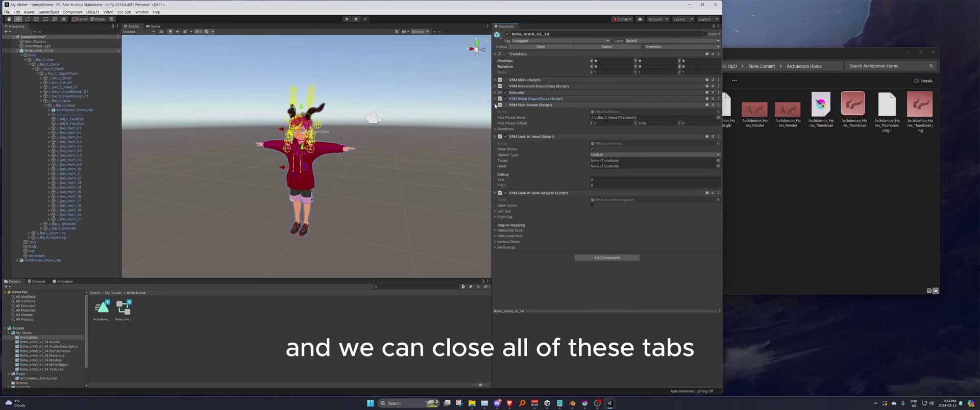
{"action": "left_click", "coordinate": [495, 104]}
{"action": "left_click", "coordinate": [495, 111]}
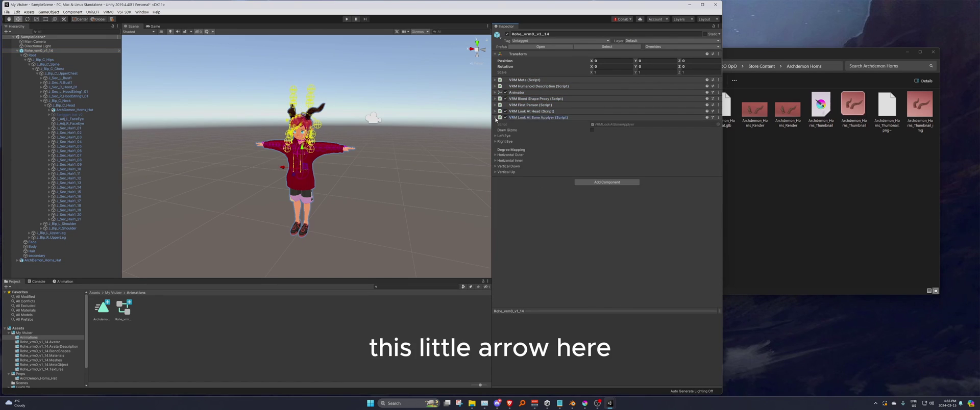
{"action": "left_click", "coordinate": [495, 117]}
Step: Add a VSF_Animations component to the avatar prefab
{"action": "left_click", "coordinate": [600, 126]}
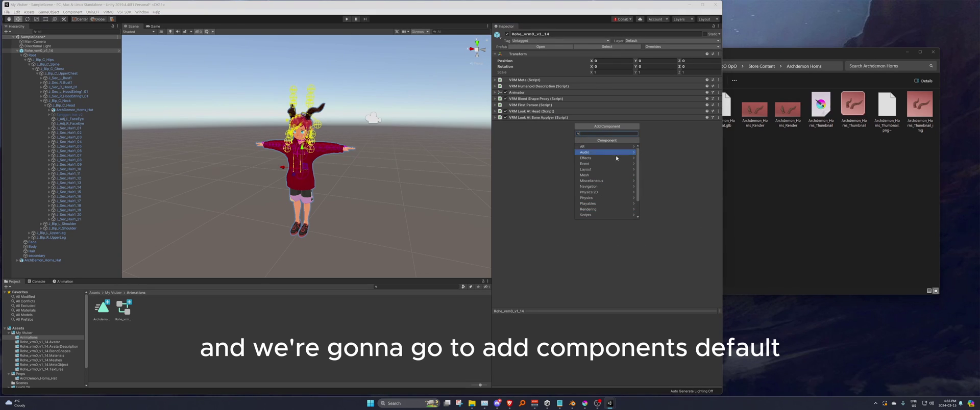
{"action": "scroll", "coordinate": [638, 215], "scroll_direction": "down", "scroll_amount": 2}
{"action": "scroll", "coordinate": [639, 194], "scroll_direction": "up", "scroll_amount": 2}
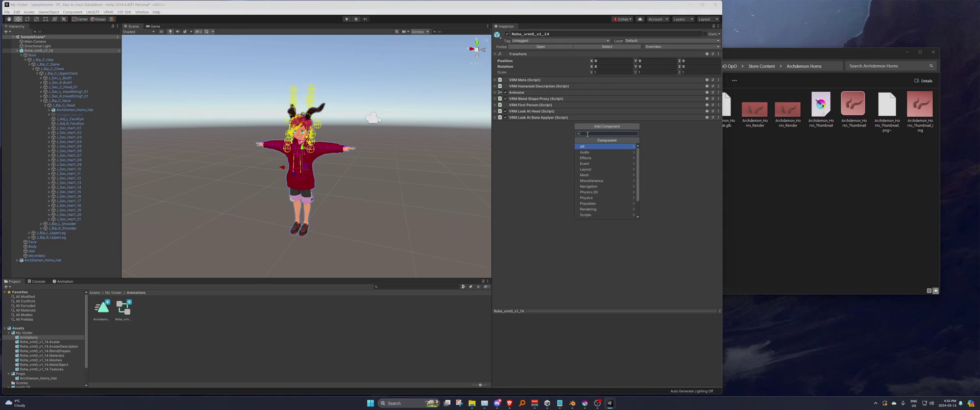
{"action": "type", "text": "VSF"}
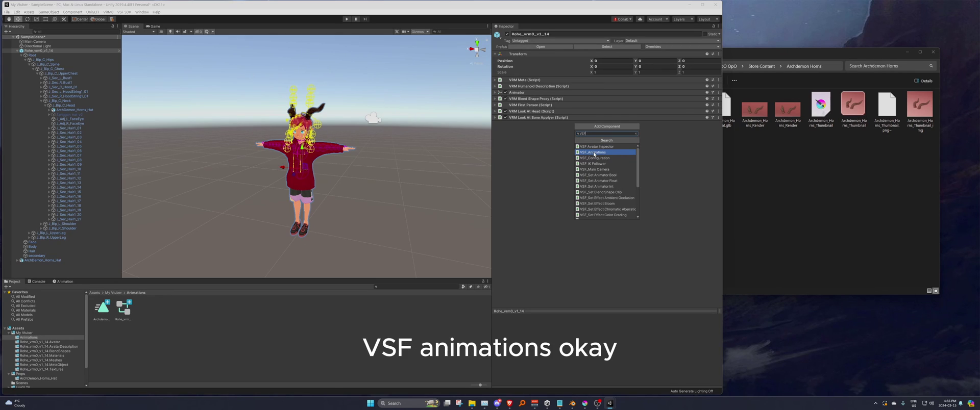
{"action": "left_click", "coordinate": [593, 153]}
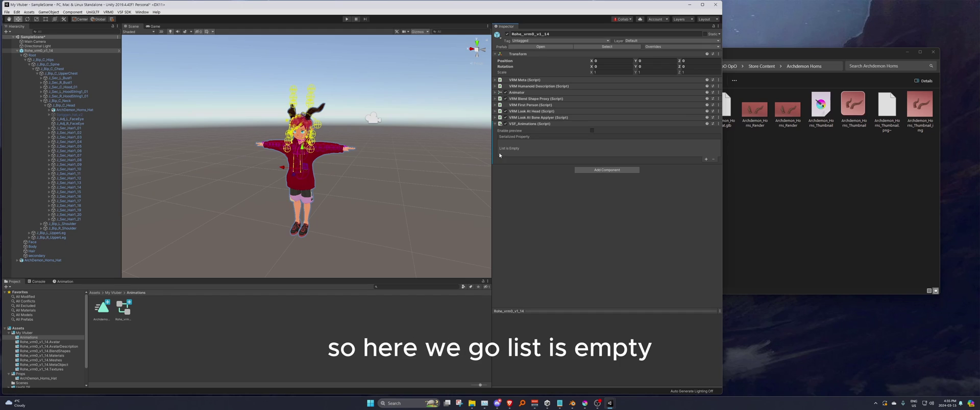
Step: Add an entry to the VSF_Animations list and set its blendshape to Archdemon_Horn_Hat
{"action": "left_click", "coordinate": [706, 160]}
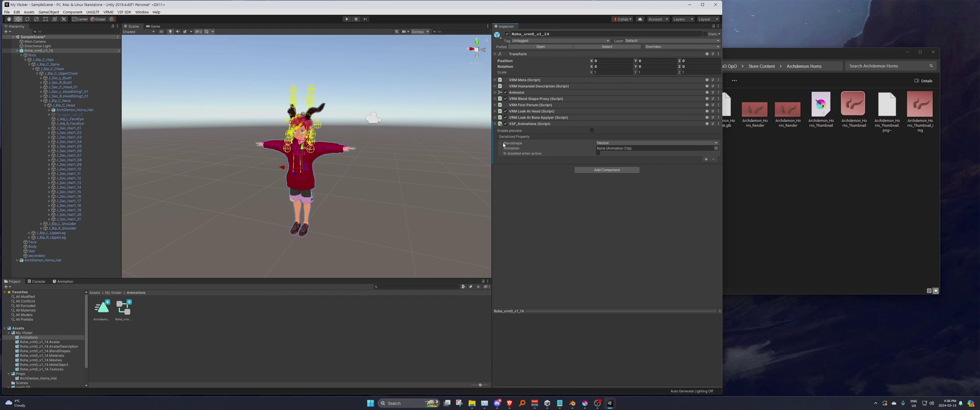
{"action": "left_click", "coordinate": [612, 143]}
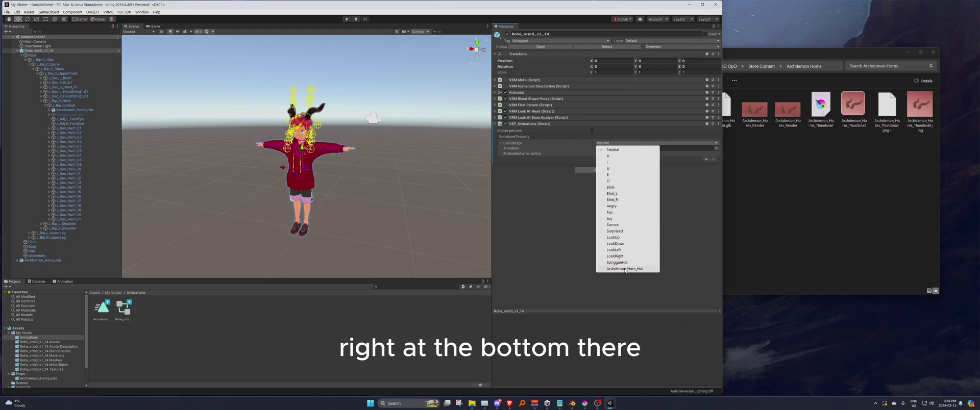
{"action": "left_click", "coordinate": [625, 268]}
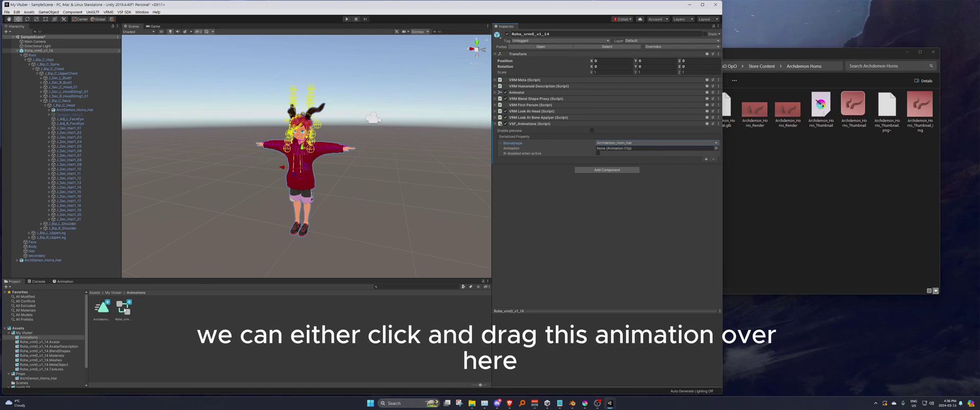
Step: Assign the Archdemon_Horns_Hat animation clip to the new VSF_Animations entry and deselect the avatar
{"action": "left_click_drag", "start_coordinate": [125, 309], "coordinate": [622, 150]}
{"action": "left_click", "coordinate": [187, 342]}
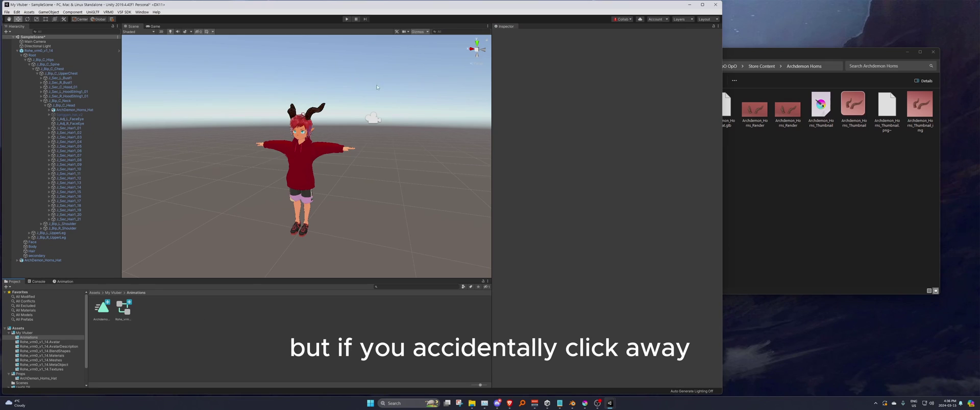
{"action": "left_click", "coordinate": [40, 50]}
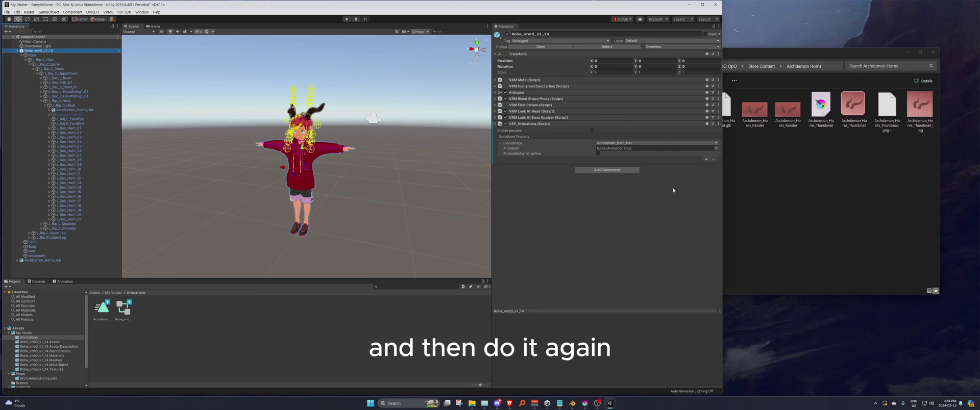
{"action": "left_click", "coordinate": [716, 148]}
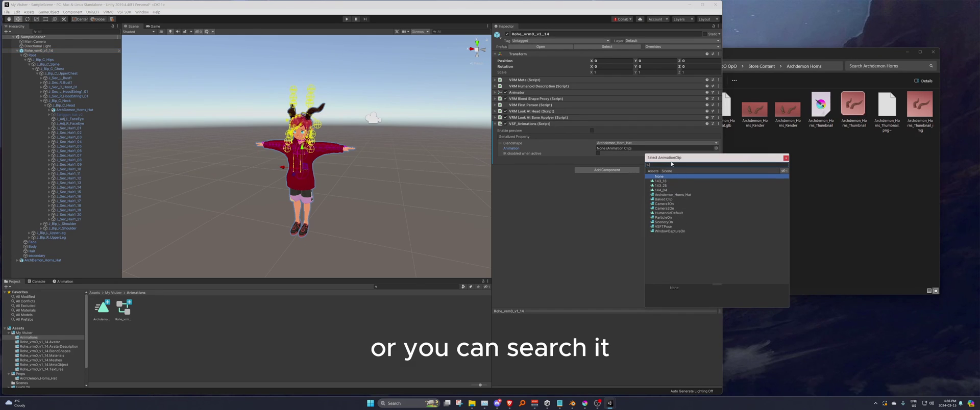
{"action": "left_click", "coordinate": [669, 196]}
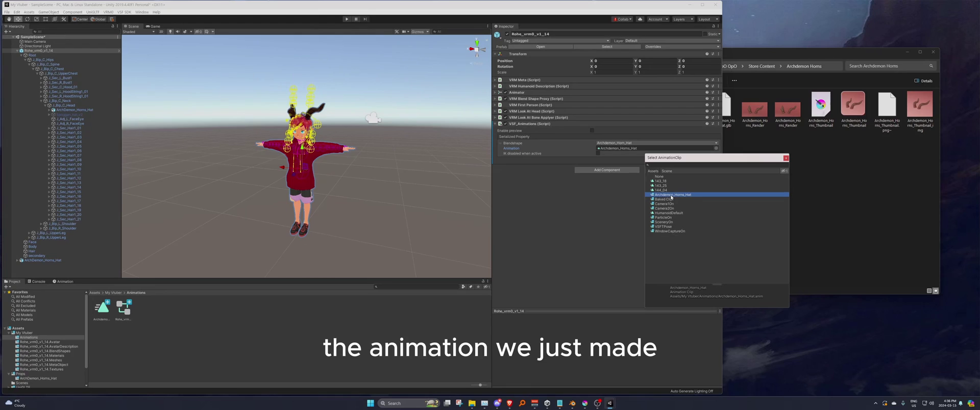
{"action": "left_click", "coordinate": [785, 158]}
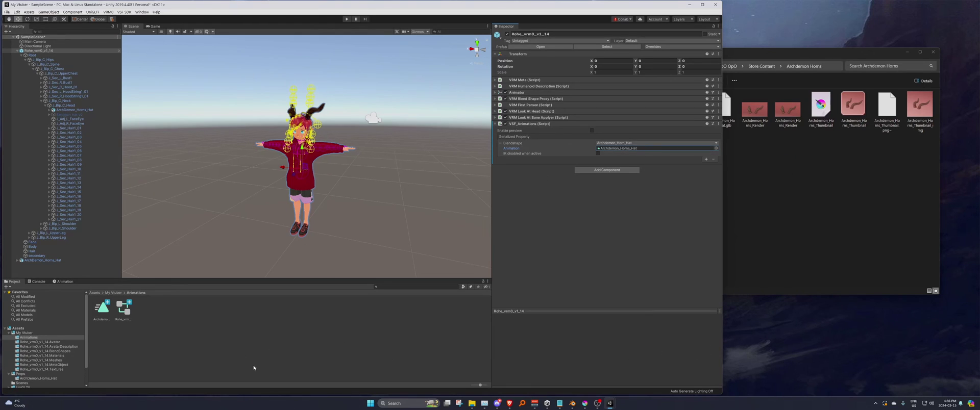
{"action": "left_click", "coordinate": [194, 293]}
{"action": "scroll", "coordinate": [300, 149], "scroll_direction": "up", "scroll_amount": 5}
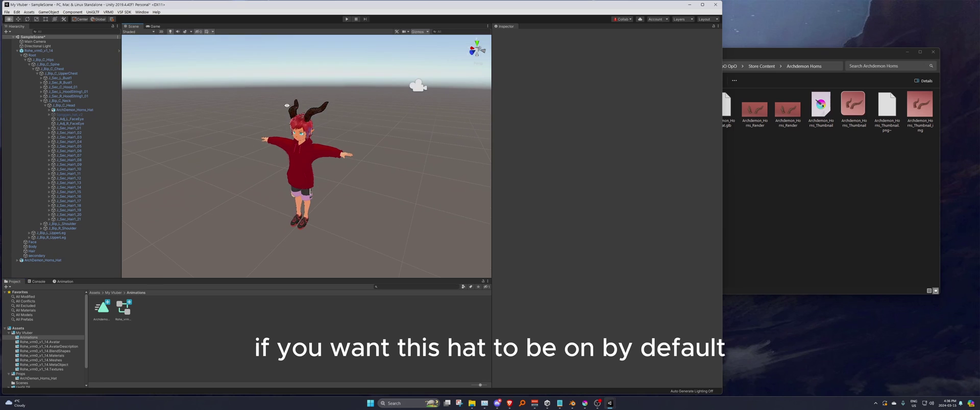
{"action": "scroll", "coordinate": [300, 149], "scroll_direction": "up", "scroll_amount": 2}
{"action": "left_click_drag", "start_coordinate": [300, 149], "coordinate": [283, 178], "text": "alt"}
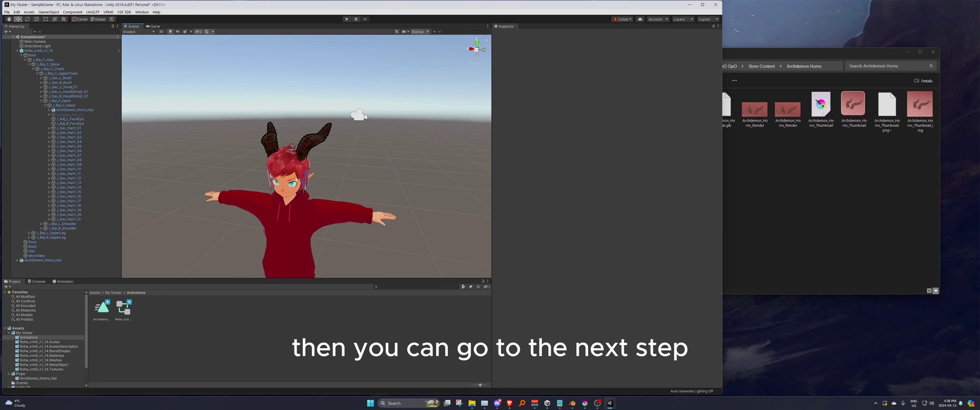
Step: Deactivate the ArchDemon_Horns_Hat object under the avatar's head bone so the horns are off by default
{"action": "left_click", "coordinate": [64, 110]}
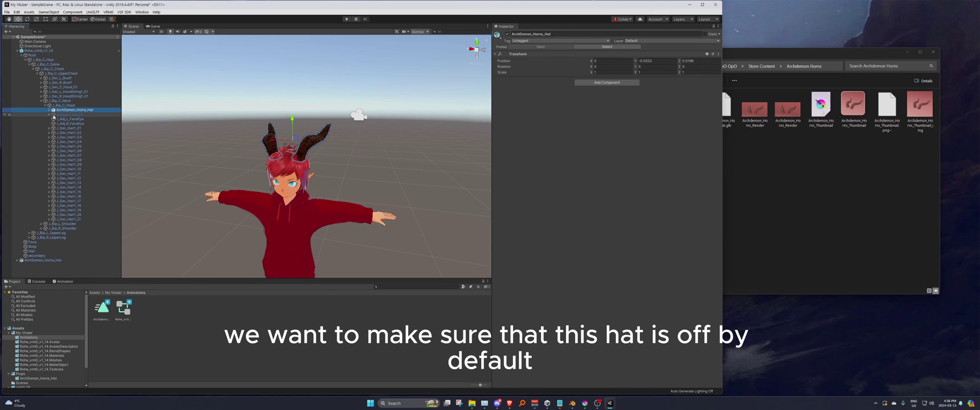
{"action": "left_click", "coordinate": [508, 34]}
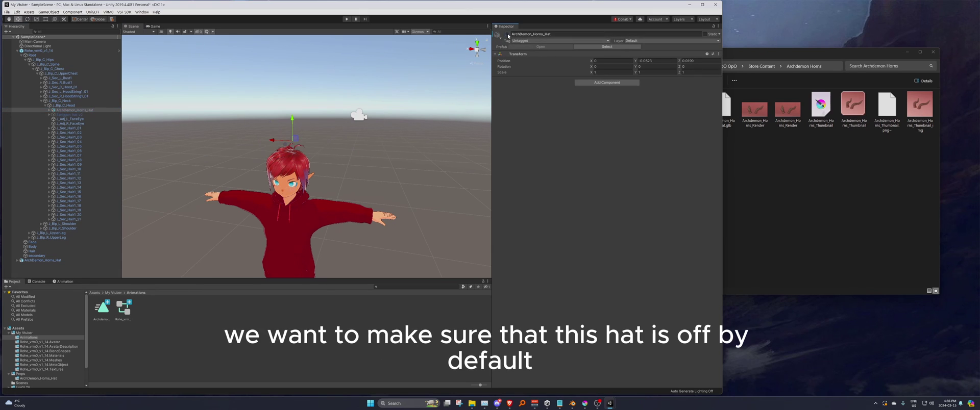
{"action": "scroll", "coordinate": [306, 200], "scroll_direction": "down", "scroll_amount": 4}
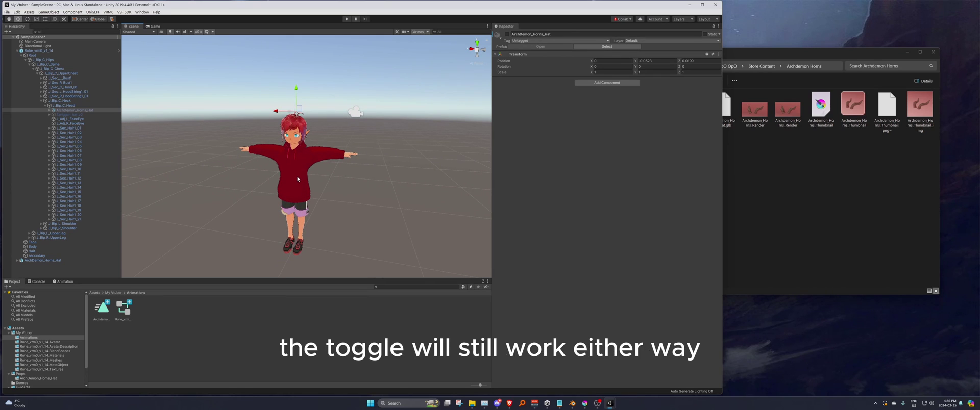
Step: Export the avatar prefab as a VSF avatar bundle into the Export folder, overwriting Roha_vrm0_v1_14_Demo.vsfavatar, and deselect the avatar
{"action": "left_click", "coordinate": [42, 51]}
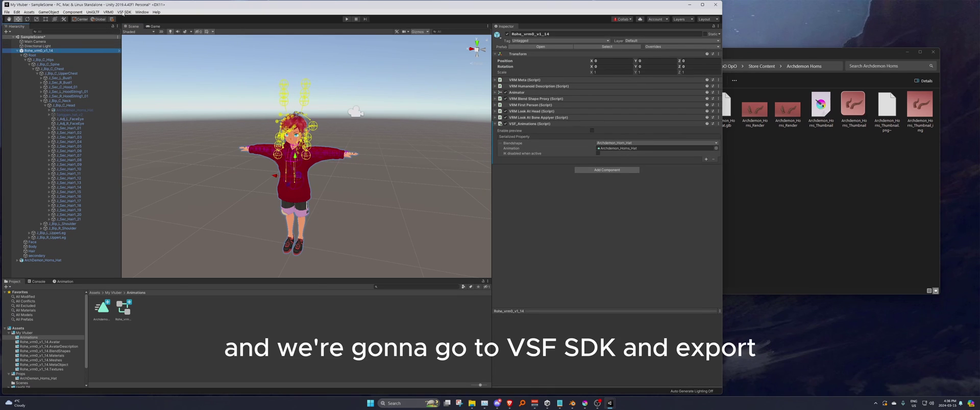
{"action": "left_click", "coordinate": [124, 13]}
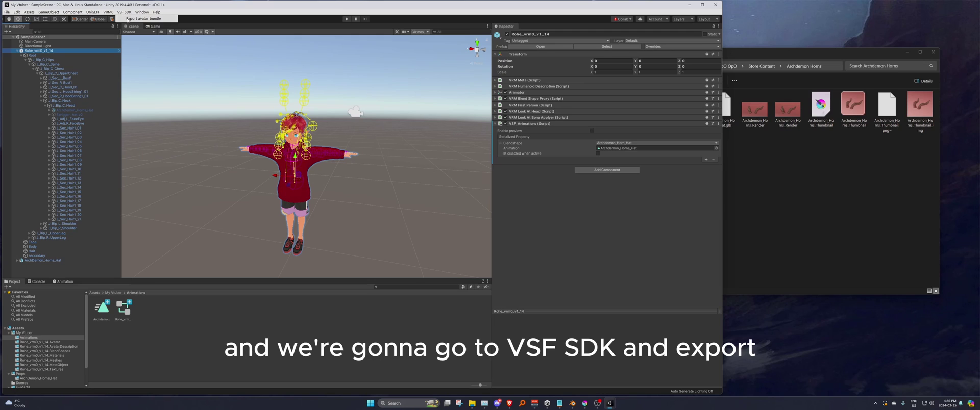
{"action": "left_click", "coordinate": [143, 18]}
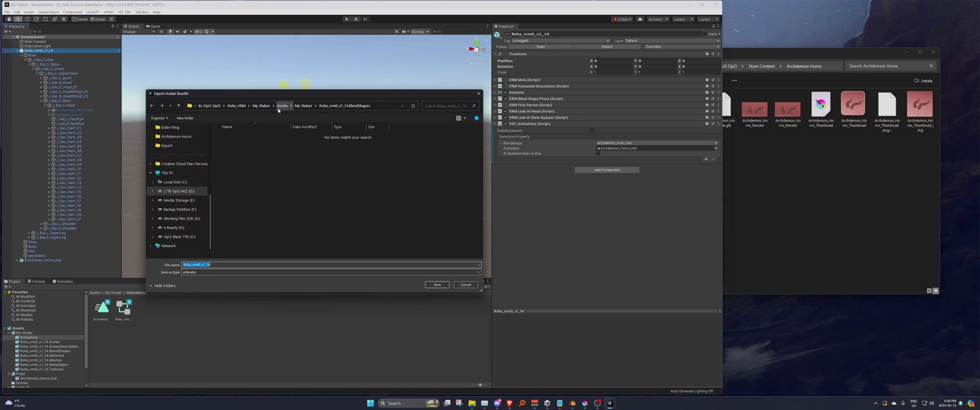
{"action": "left_click_drag", "start_coordinate": [356, 96], "coordinate": [333, 113]}
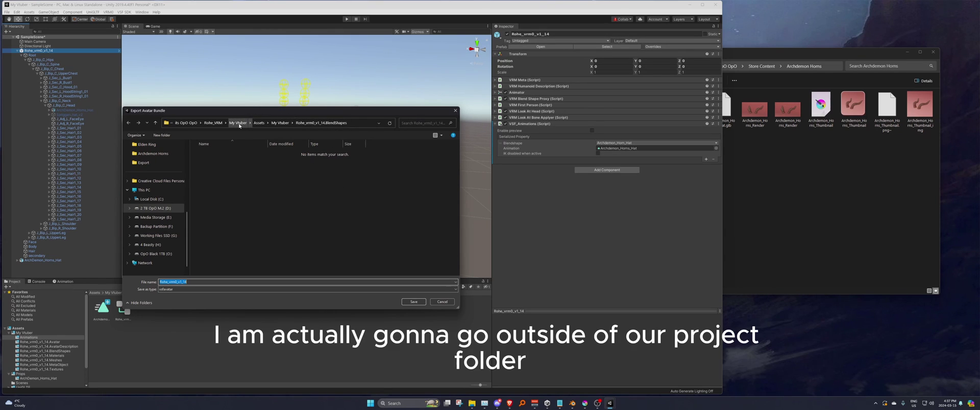
{"action": "left_click", "coordinate": [212, 124]}
{"action": "double_click", "coordinate": [209, 154]}
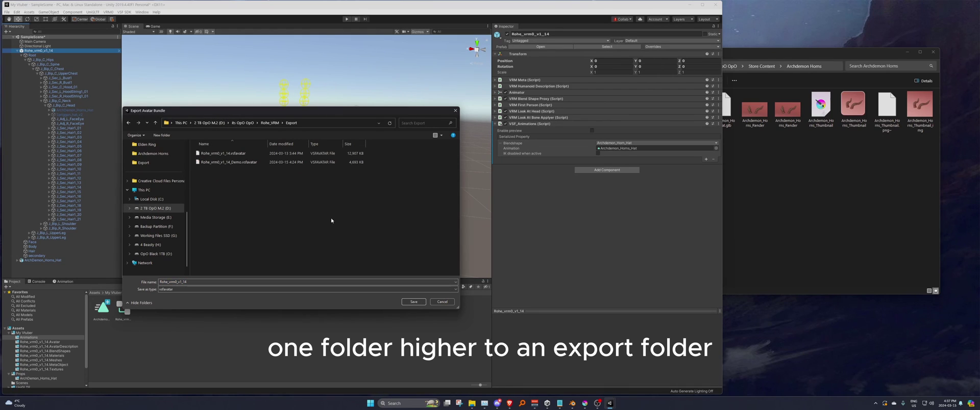
{"action": "double_click", "coordinate": [230, 164]}
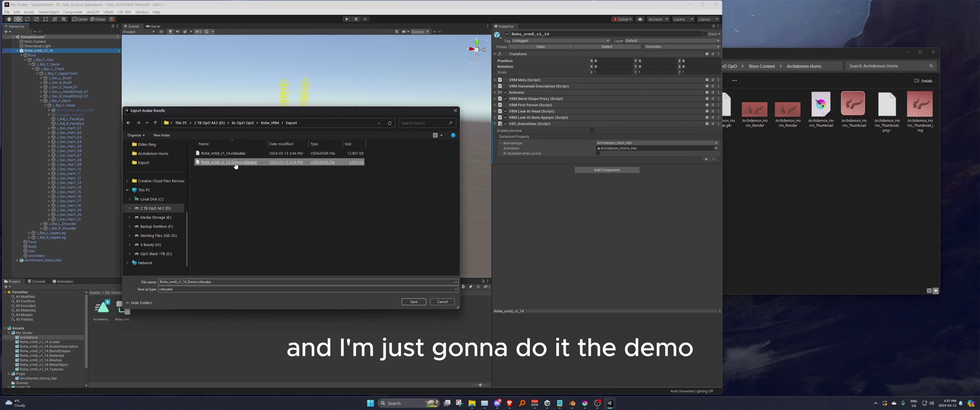
{"action": "left_click", "coordinate": [503, 201]}
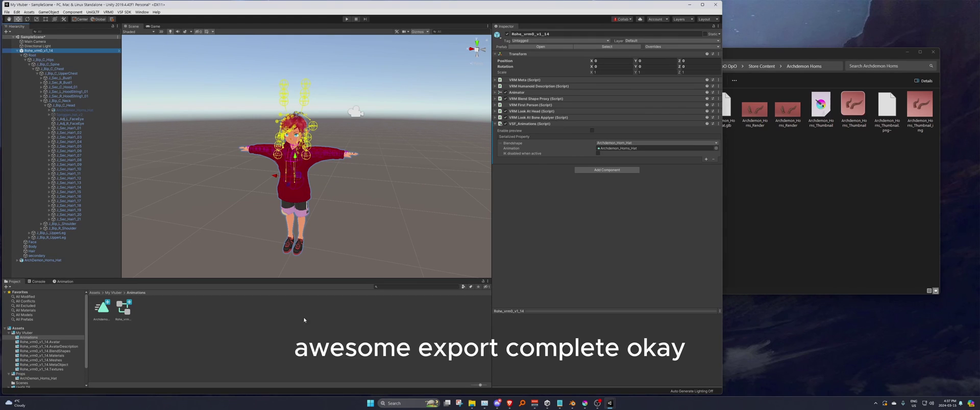
{"action": "left_click", "coordinate": [394, 348]}
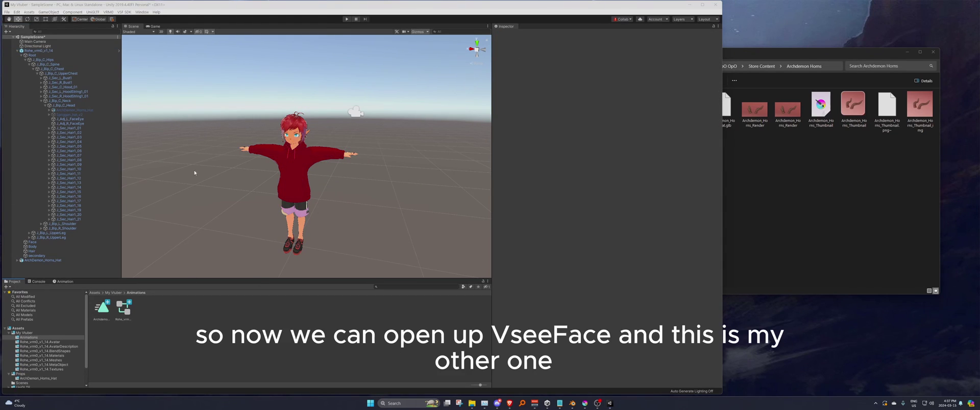
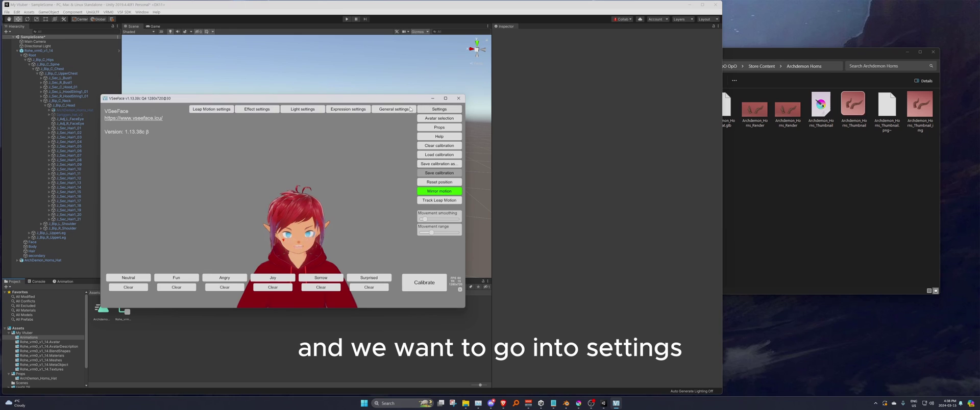
Step: In VSeeFace, assign the Shift+F9 hotkey to the Archdemon Horn Hat expression and trigger it to toggle the horns on
{"action": "left_click", "coordinate": [347, 109]}
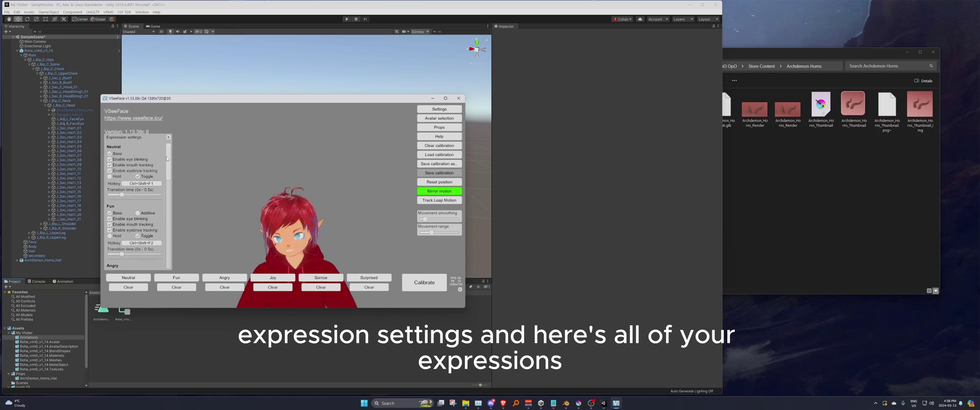
{"action": "left_click_drag", "start_coordinate": [169, 157], "coordinate": [172, 250]}
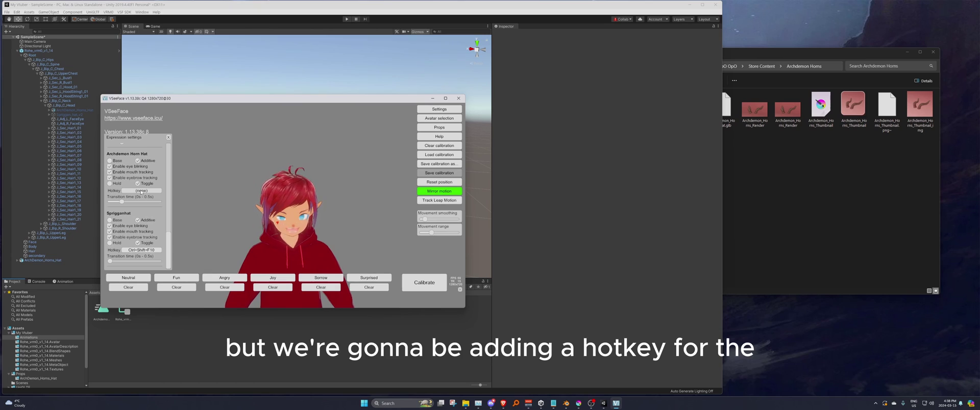
{"action": "left_click", "coordinate": [141, 191]}
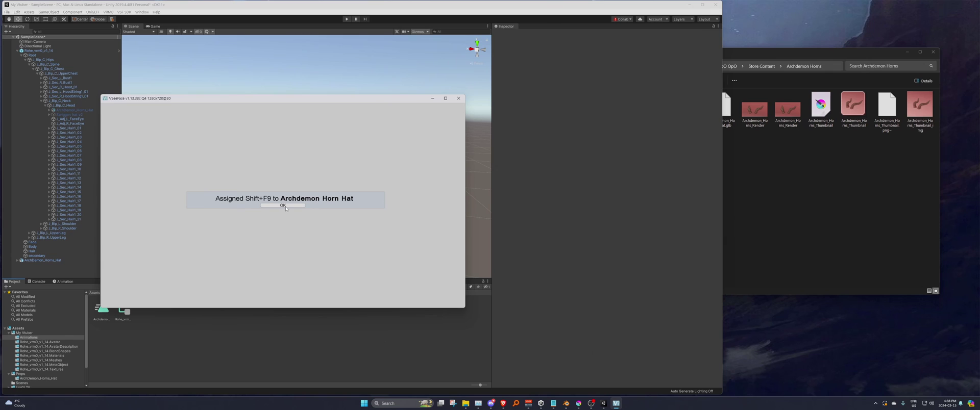
{"action": "left_click", "coordinate": [283, 206]}
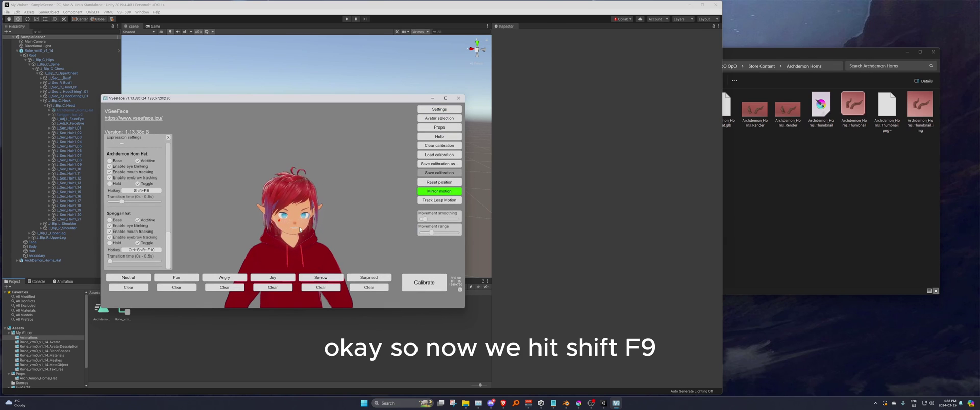
{"action": "key", "text": "shift+F9"}
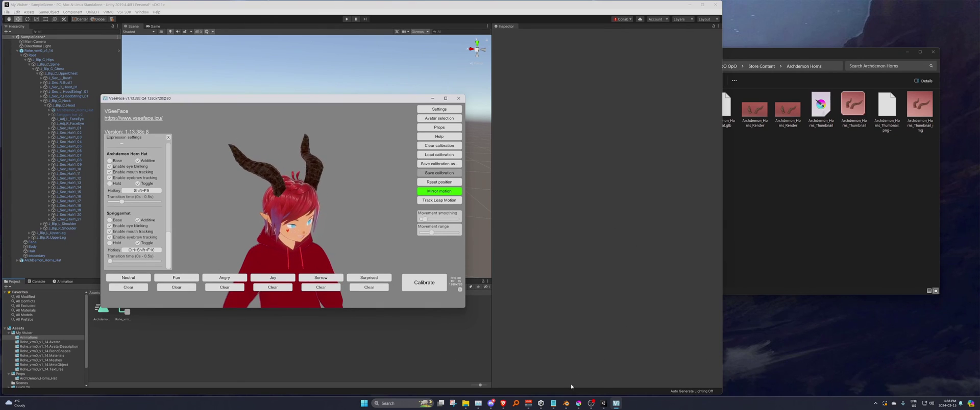
Step: Check the UniVRM v0.99.0 release page on GitHub in the browser, then return to VSeeFace
{"action": "mouse_move", "coordinate": [503, 403]}
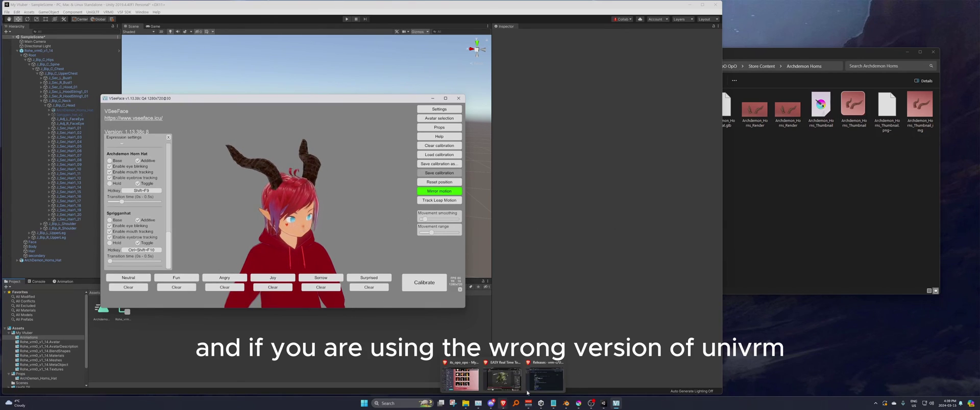
{"action": "left_click", "coordinate": [541, 384]}
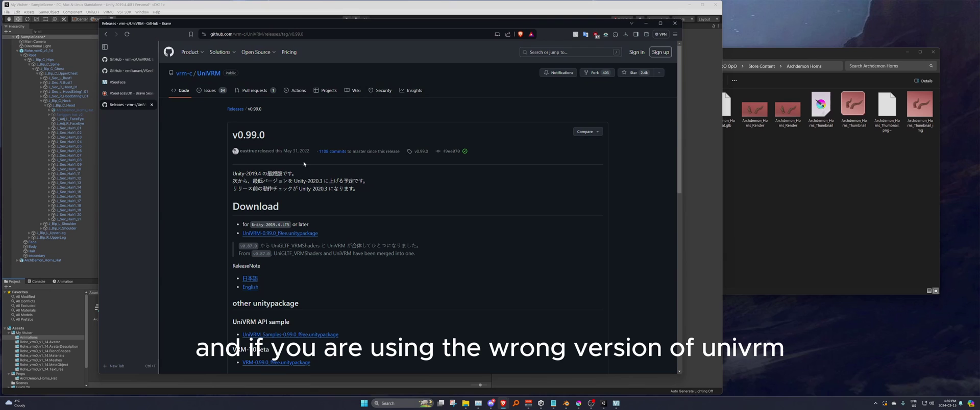
{"action": "left_click", "coordinate": [645, 25]}
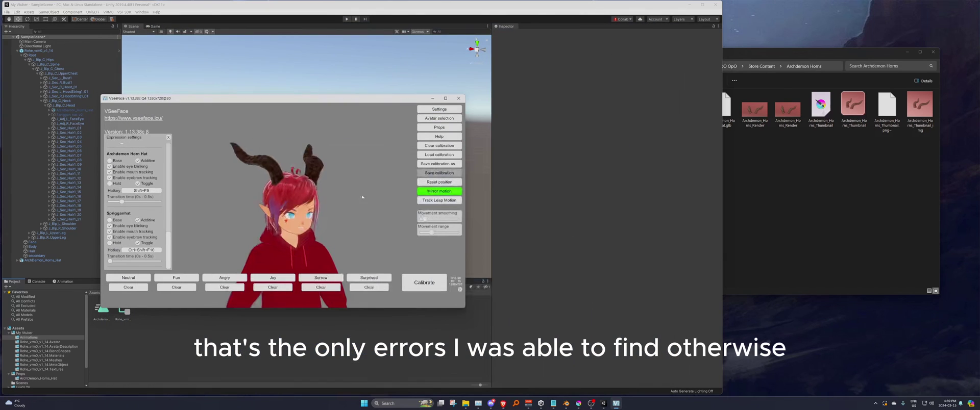